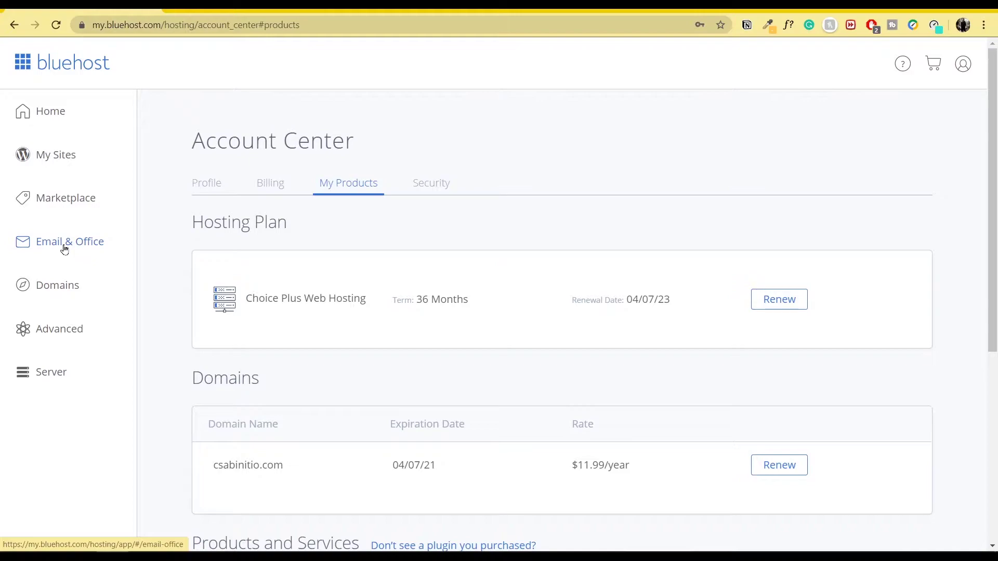
Step: Open Email Accounts from cPanel's Advanced tools to list the two existing accounts
{"action": "left_click", "coordinate": [46, 330]}
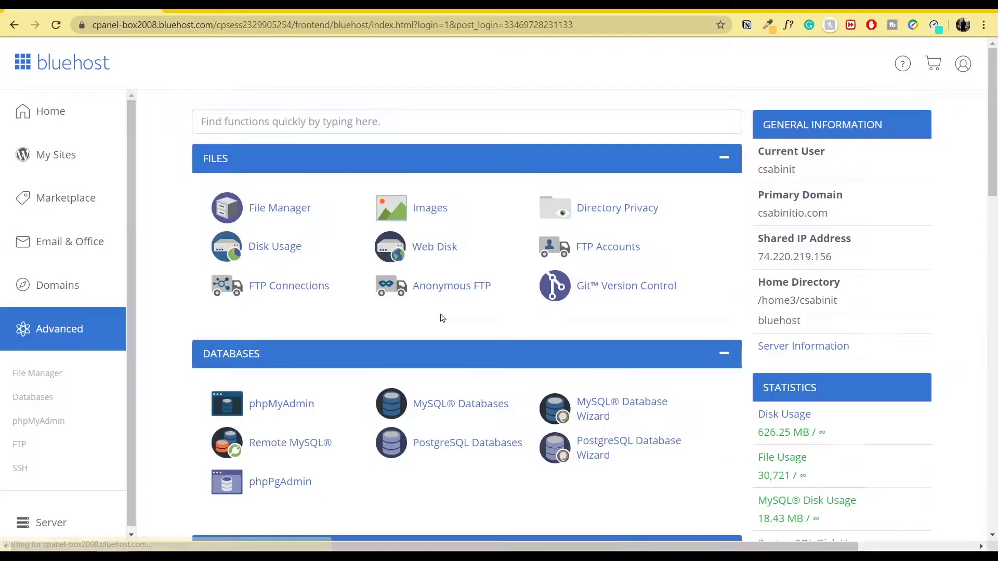
{"action": "scroll", "coordinate": [454, 333], "scroll_direction": "down", "scroll_amount": 4}
{"action": "scroll", "coordinate": [436, 322], "scroll_direction": "down", "scroll_amount": 2}
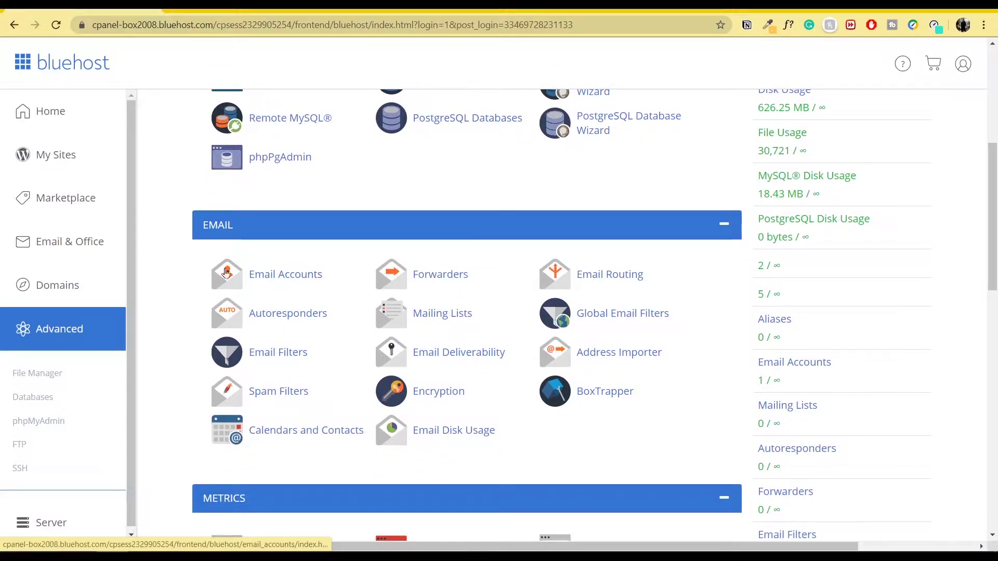
{"action": "left_click", "coordinate": [286, 279]}
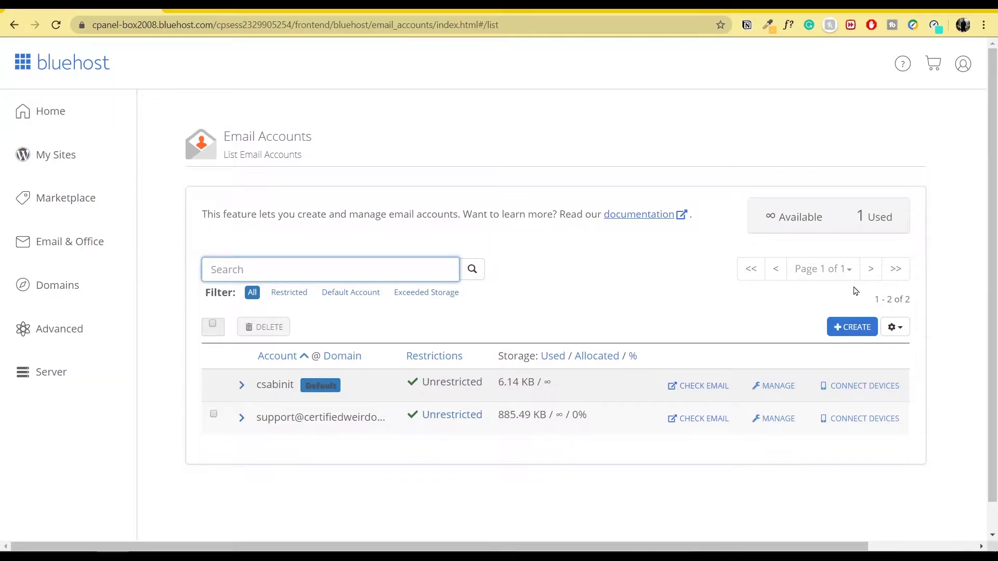
{"action": "left_click", "coordinate": [843, 326]}
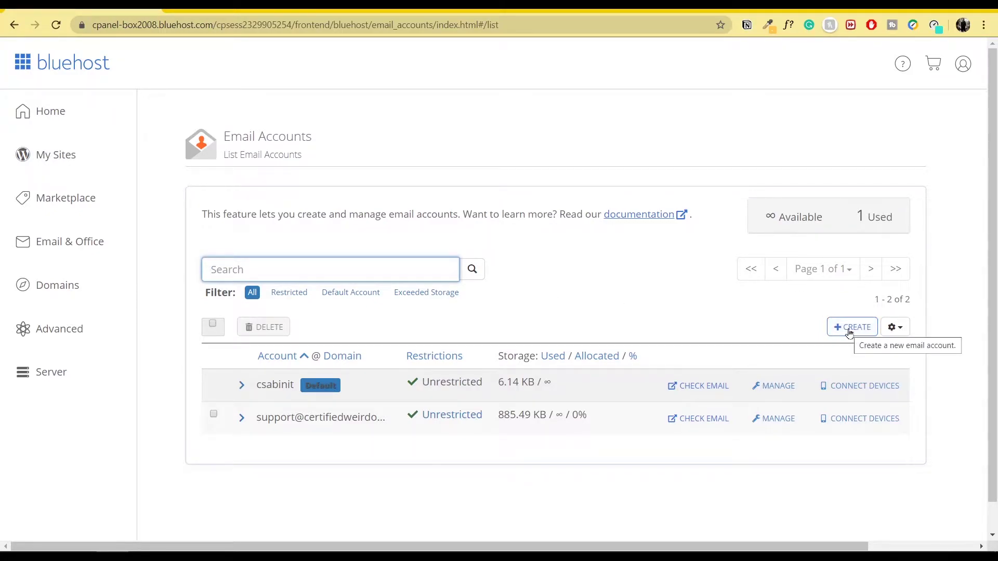
{"action": "left_click", "coordinate": [850, 332]}
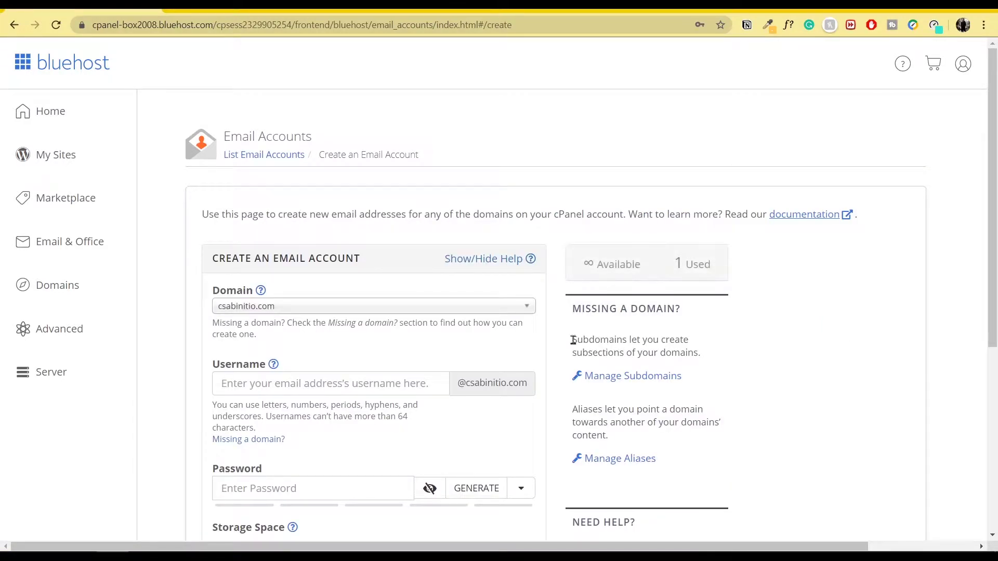
{"action": "left_click", "coordinate": [525, 311]}
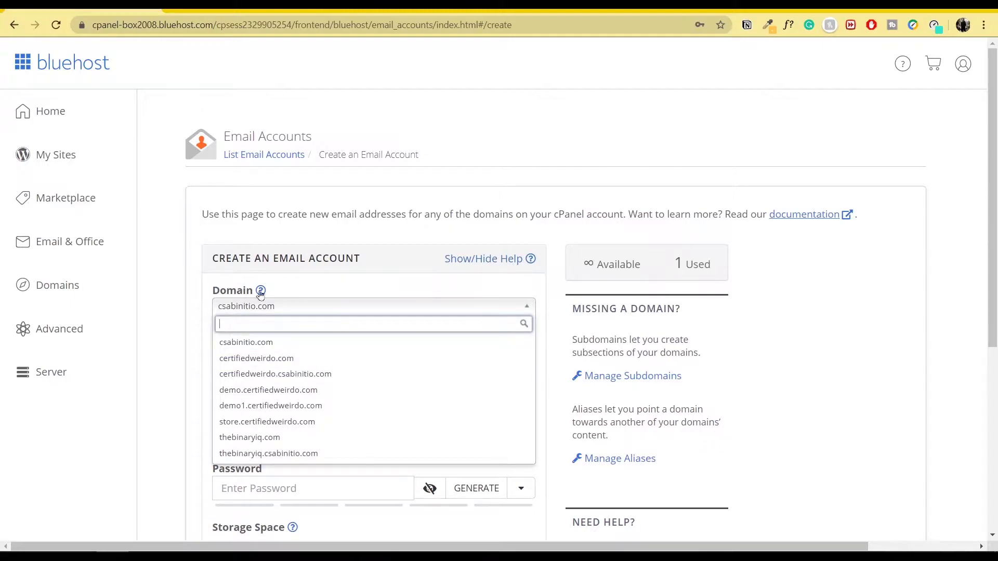
{"action": "left_click", "coordinate": [863, 309]}
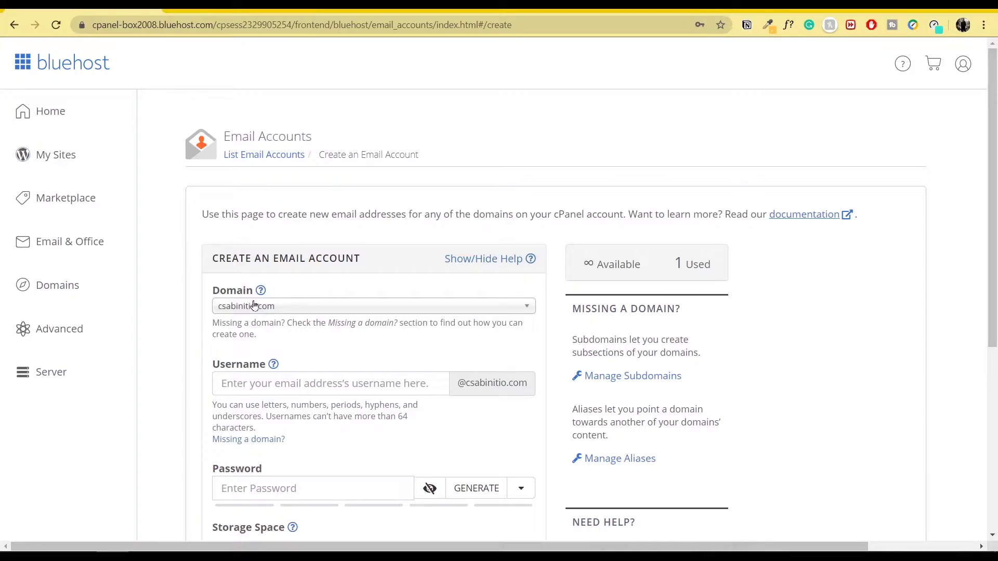
{"action": "left_click", "coordinate": [265, 384]}
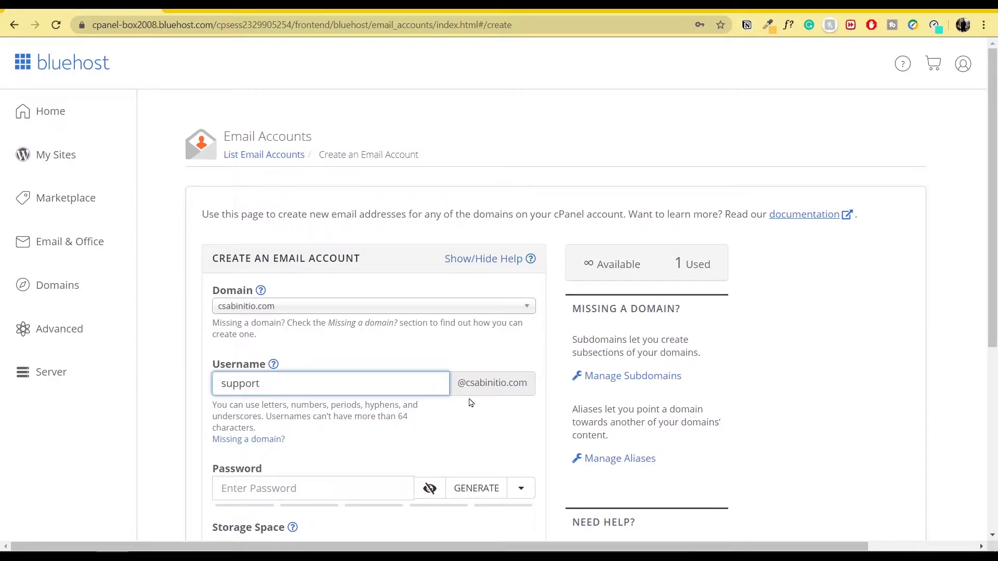
Step: Paste the account password, choose Unlimited storage, and create the mailbox
{"action": "scroll", "coordinate": [405, 413], "scroll_direction": "down", "scroll_amount": 2}
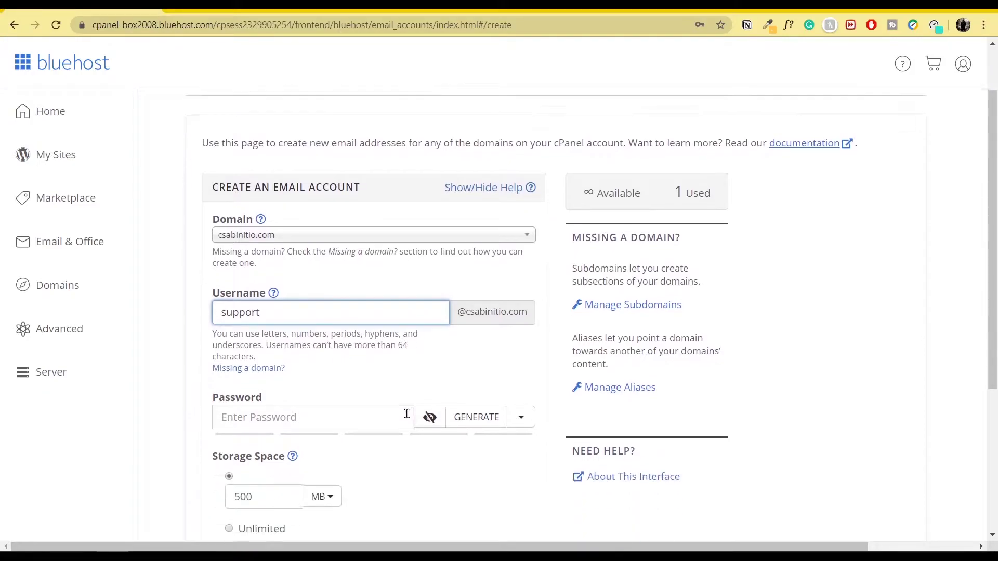
{"action": "left_click", "coordinate": [350, 358]}
{"action": "key", "text": "Escape"}
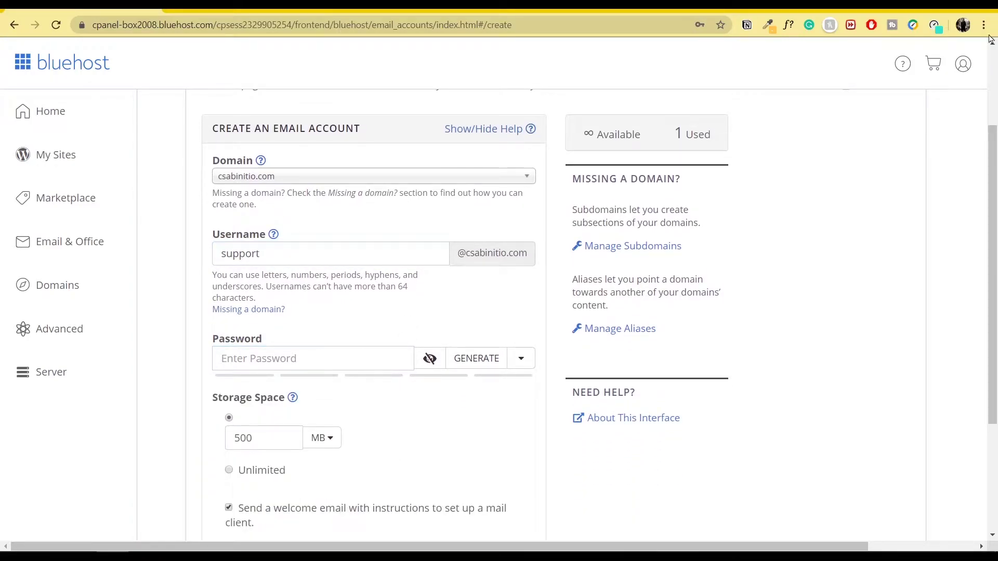
{"action": "key", "text": "ctrl+v"}
{"action": "scroll", "coordinate": [323, 411], "scroll_direction": "down", "scroll_amount": 2}
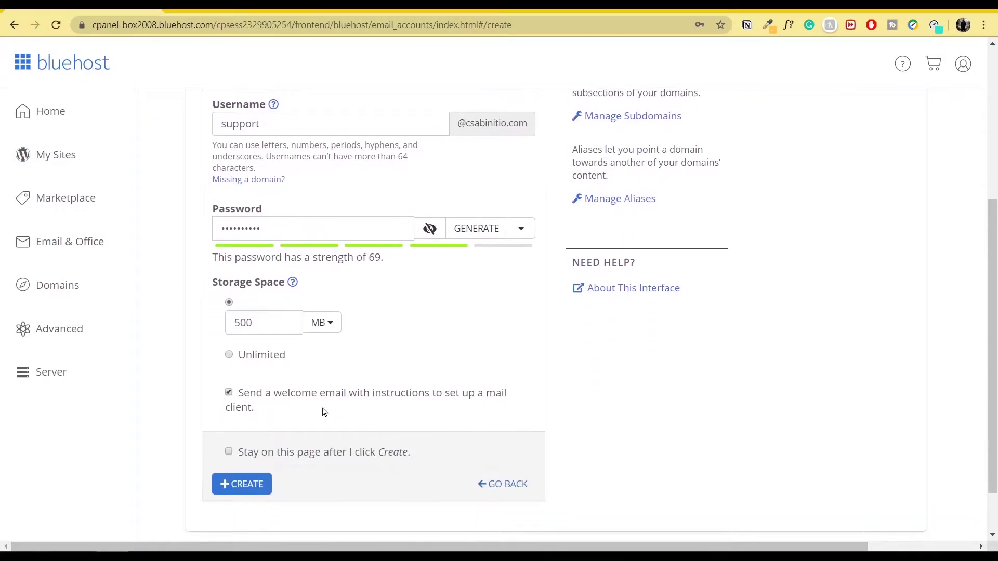
{"action": "left_click", "coordinate": [245, 359]}
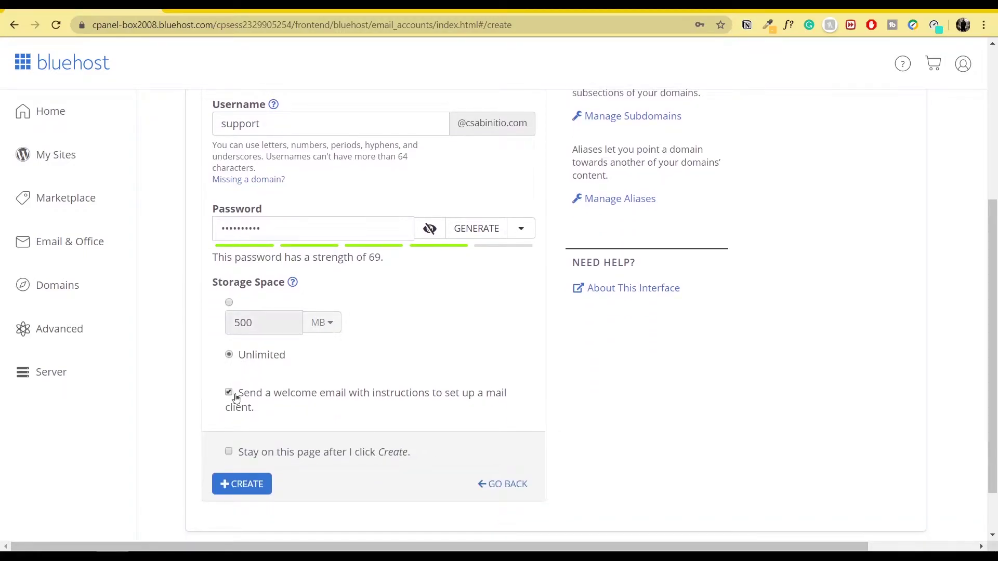
{"action": "scroll", "coordinate": [241, 426], "scroll_direction": "down", "scroll_amount": 1}
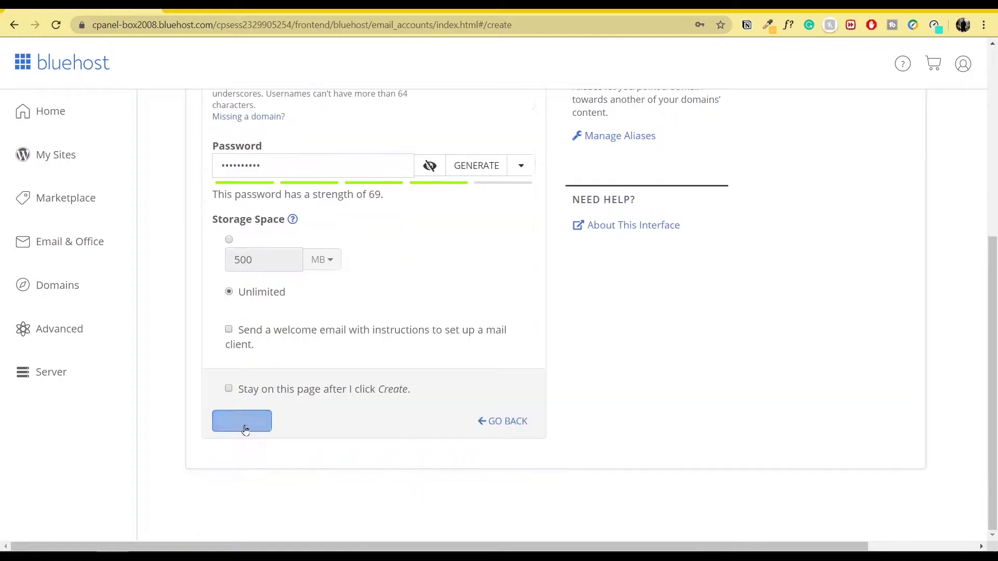
{"action": "left_click", "coordinate": [242, 422]}
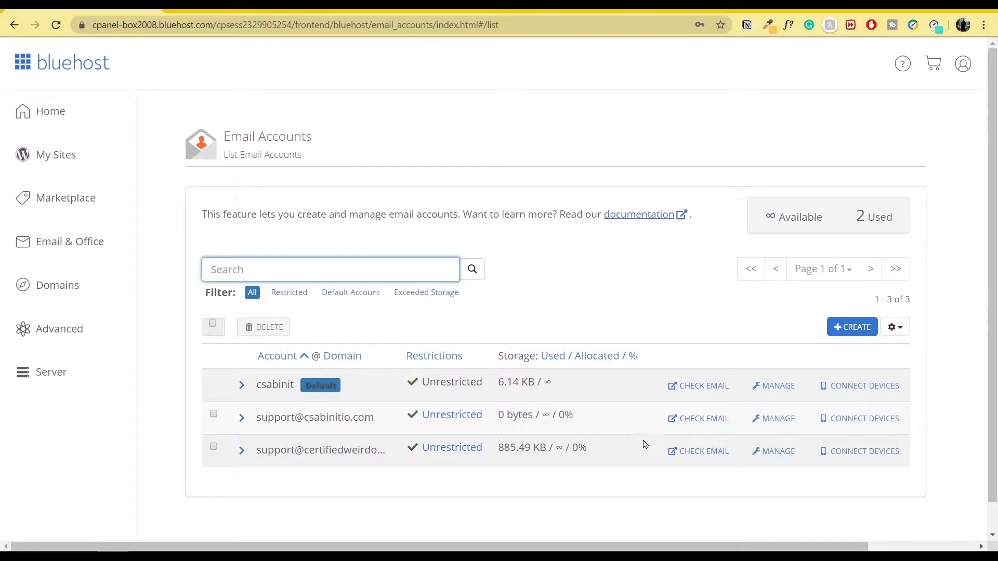
{"action": "left_click", "coordinate": [703, 425]}
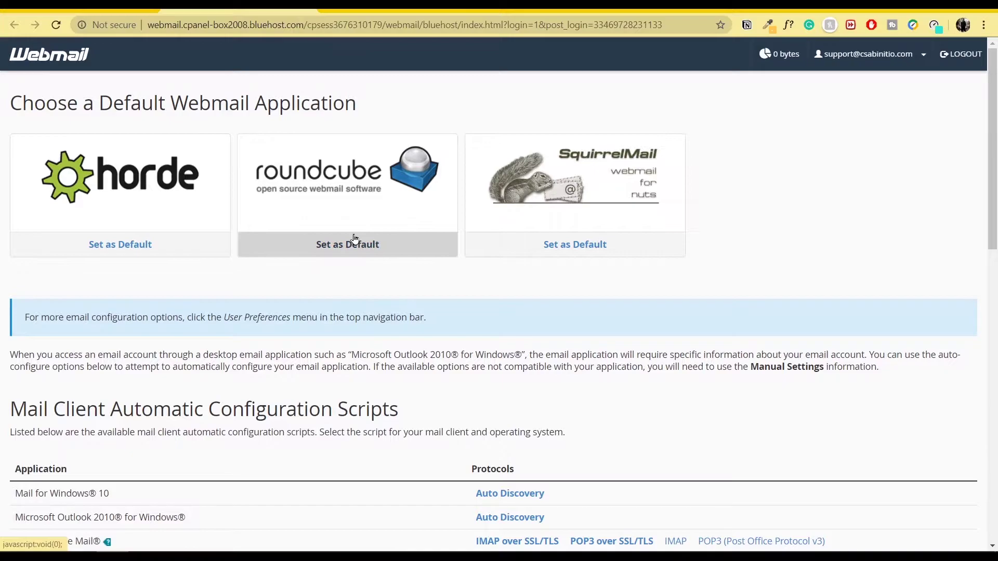
{"action": "left_click", "coordinate": [385, 208]}
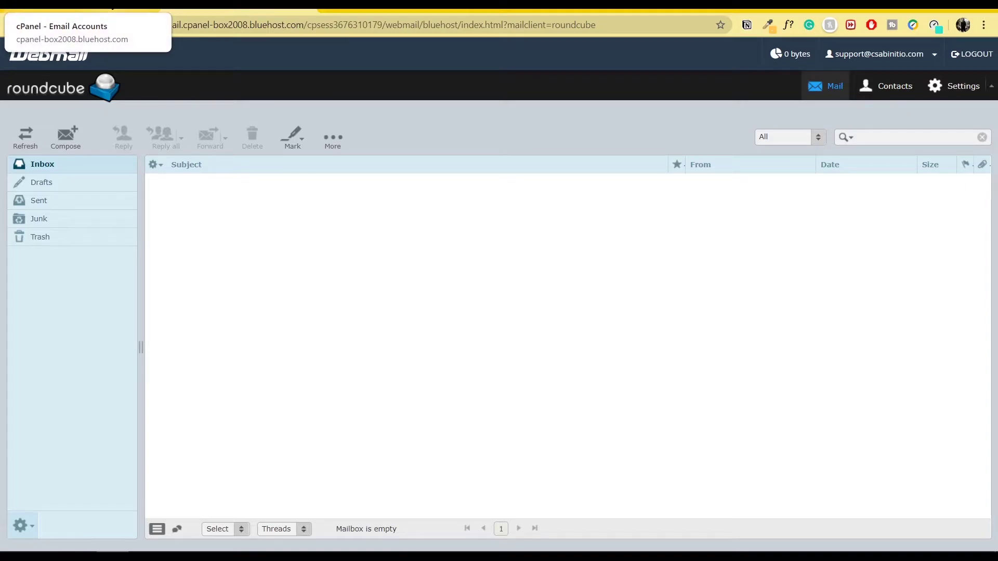
{"action": "left_click", "coordinate": [83, 4]}
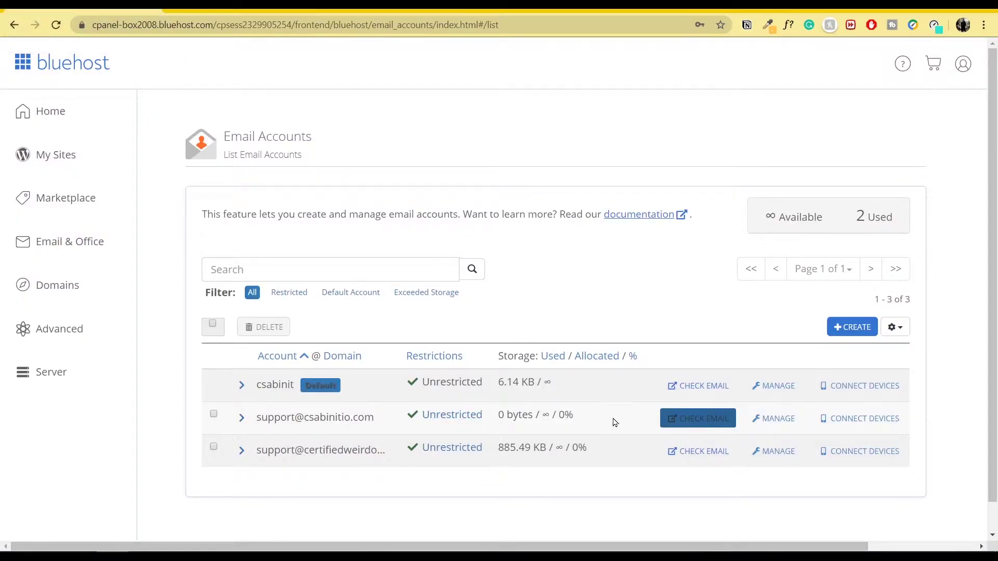
{"action": "left_click", "coordinate": [787, 422]}
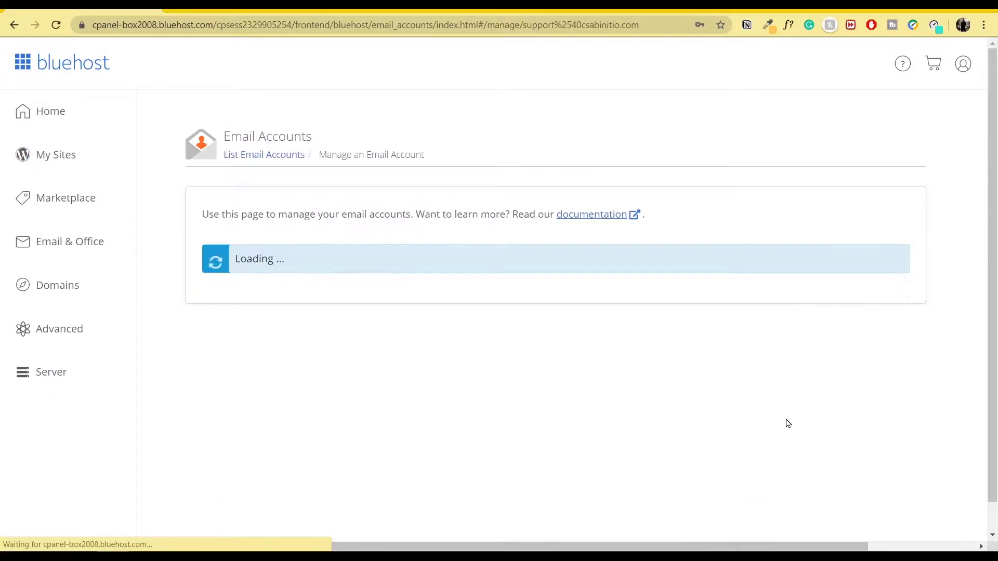
{"action": "scroll", "coordinate": [826, 342], "scroll_direction": "down", "scroll_amount": 3}
{"action": "scroll", "coordinate": [828, 341], "scroll_direction": "up", "scroll_amount": 3}
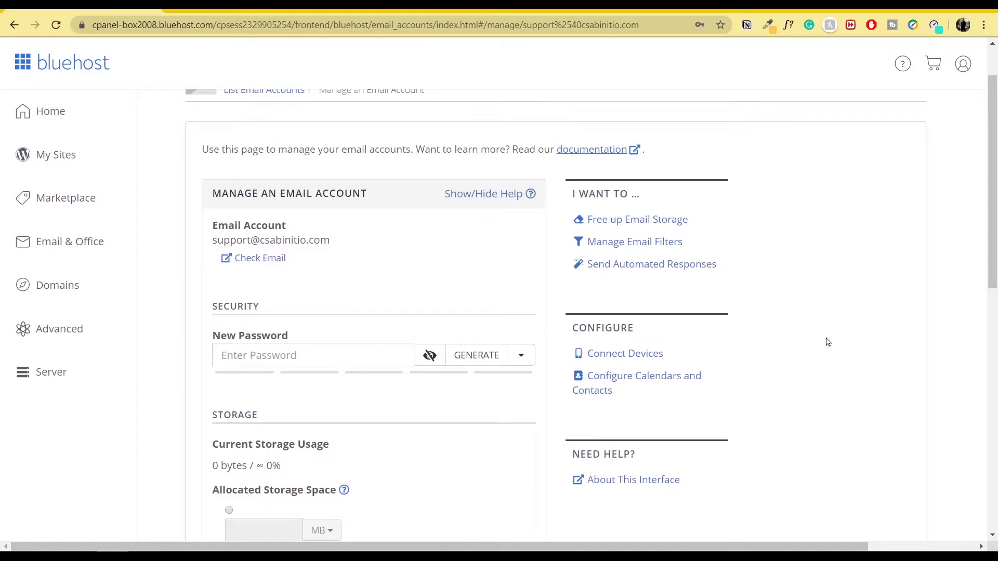
{"action": "left_click", "coordinate": [625, 354]}
{"action": "scroll", "coordinate": [630, 359], "scroll_direction": "down", "scroll_amount": 5}
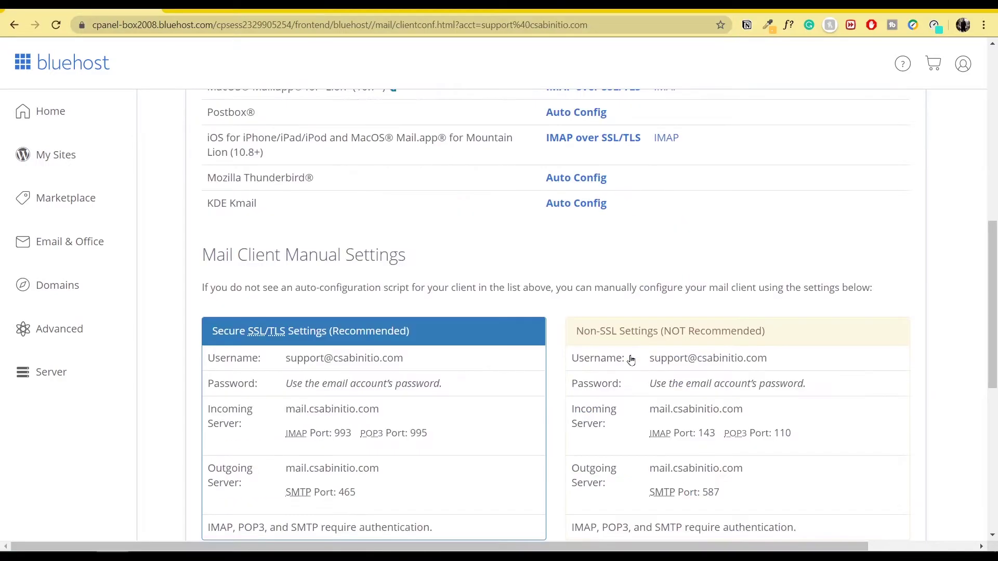
{"action": "scroll", "coordinate": [623, 358], "scroll_direction": "up", "scroll_amount": 2}
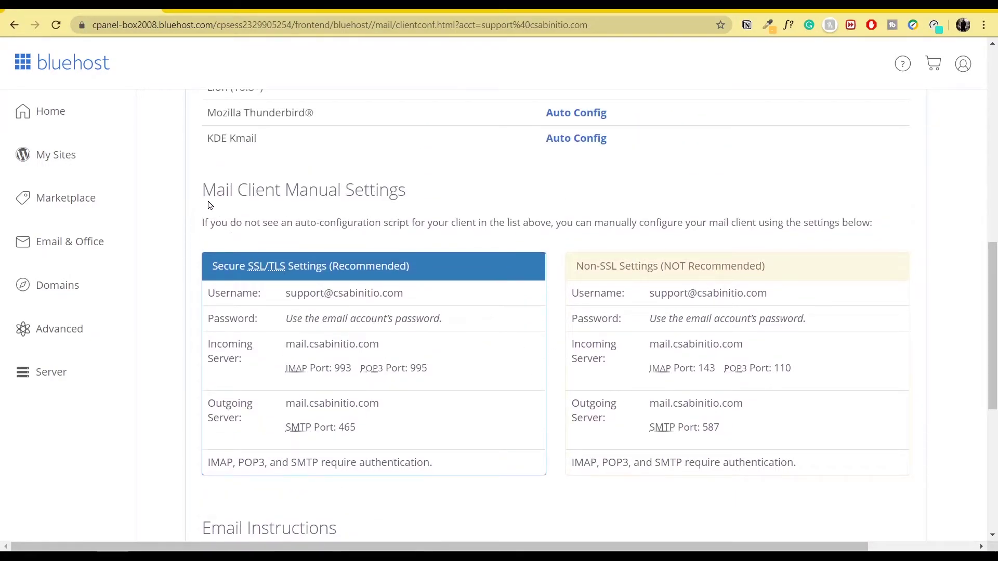
{"action": "left_click_drag", "start_coordinate": [204, 195], "coordinate": [425, 203]}
{"action": "left_click", "coordinate": [425, 202]}
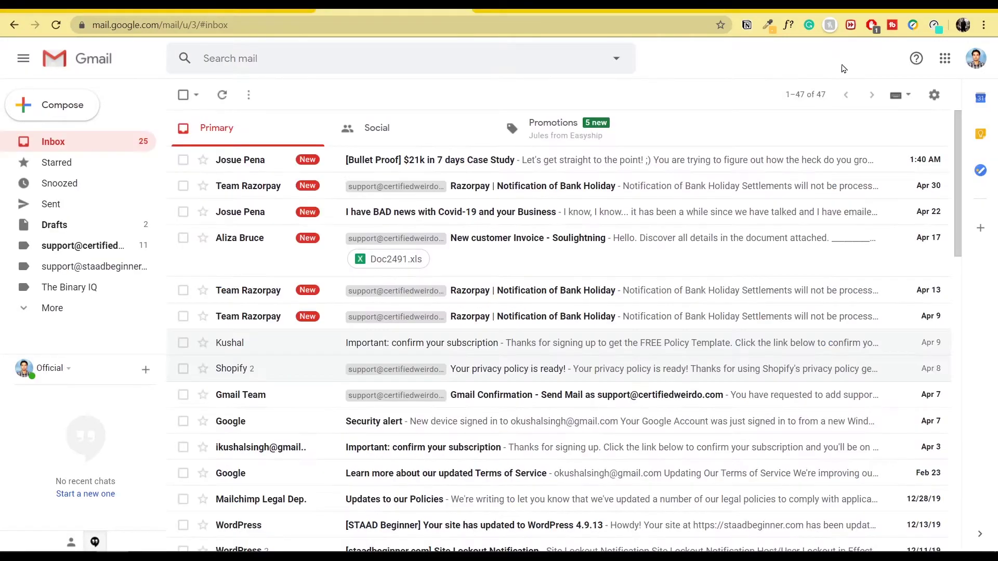
Step: Open Gmail's Accounts and Import settings and adjust the page zoom for readability
{"action": "left_click", "coordinate": [936, 97]}
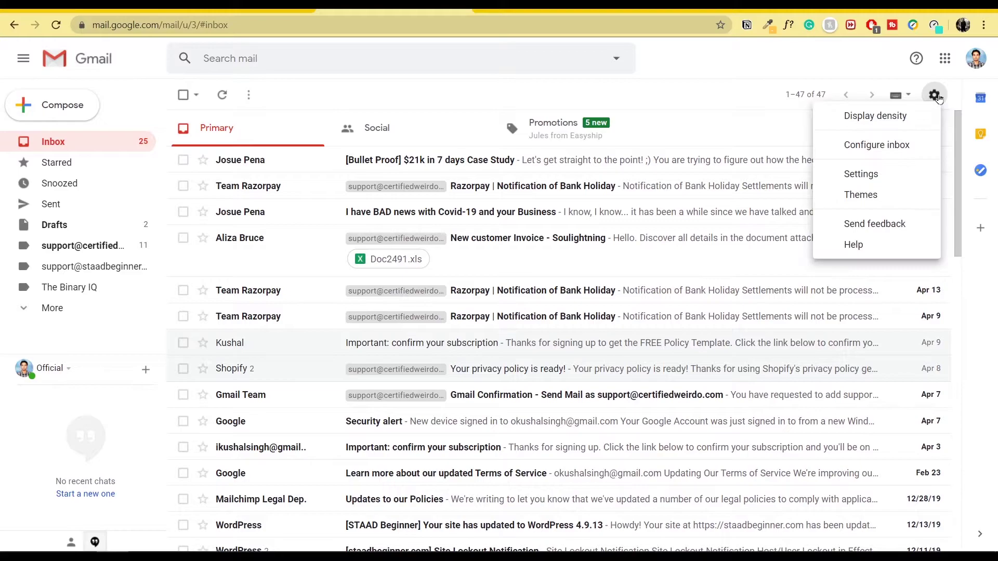
{"action": "left_click", "coordinate": [884, 178]}
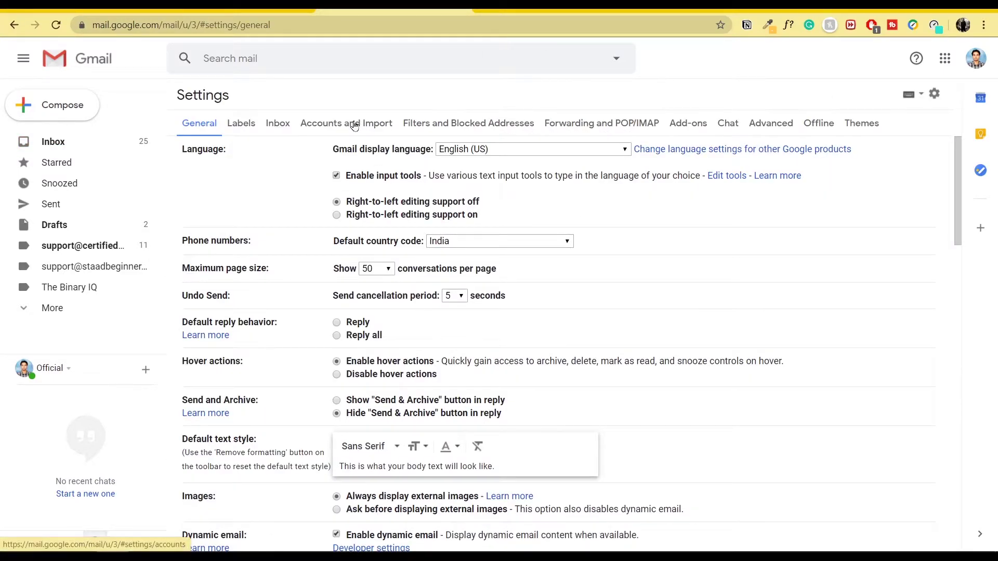
{"action": "left_click", "coordinate": [354, 125]}
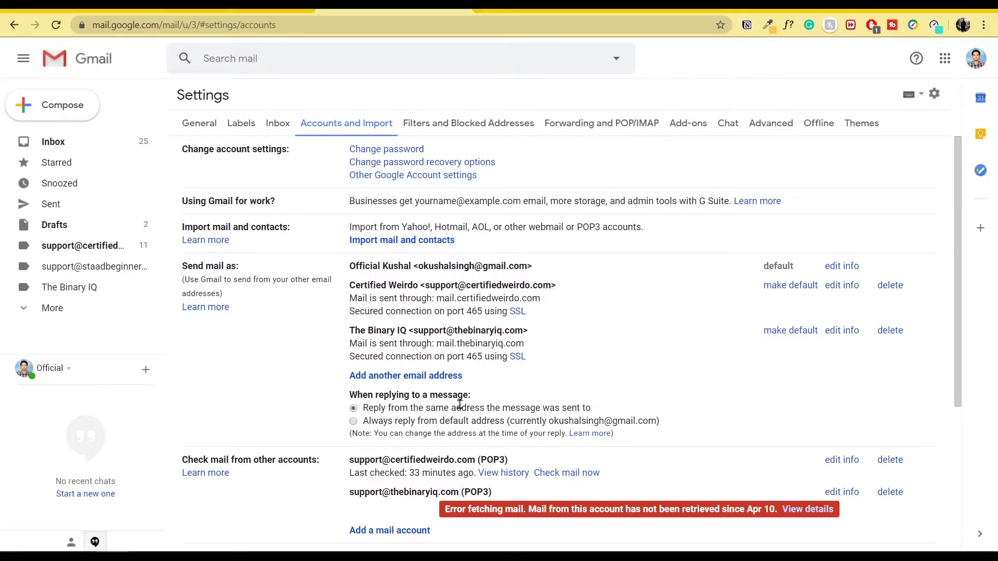
{"action": "key", "text": "ctrl+plus"}
{"action": "key", "text": "ctrl+plus"}
{"action": "key", "text": "ctrl+plus"}
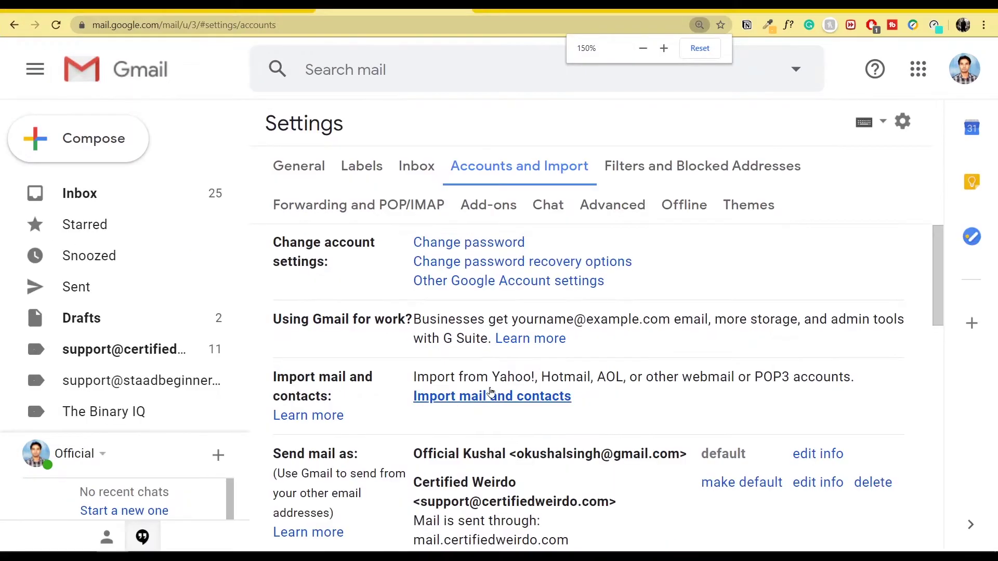
{"action": "key", "text": "ctrl+minus"}
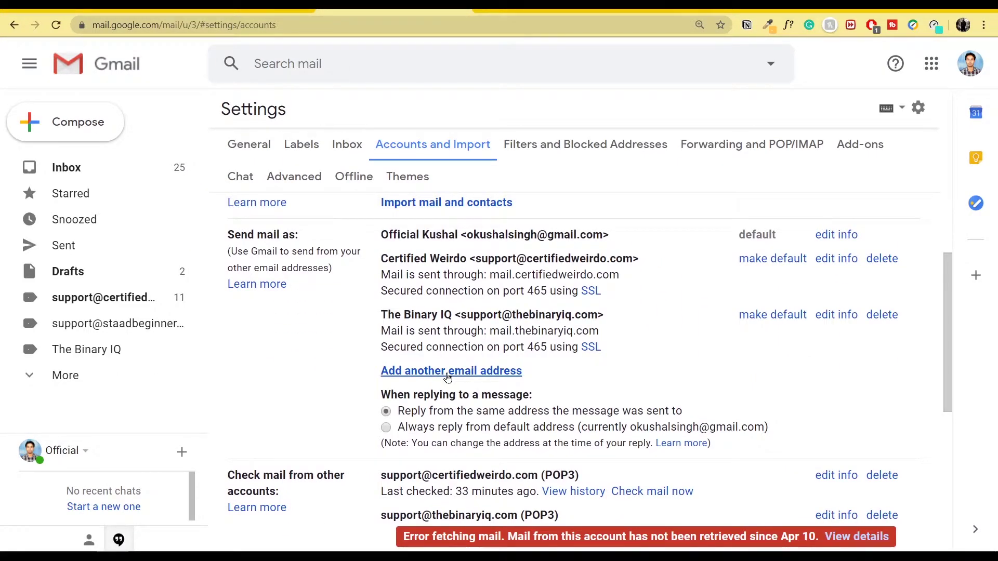
Step: Start adding a send-as address with the sender name CS Ab Initio
{"action": "left_click", "coordinate": [447, 371]}
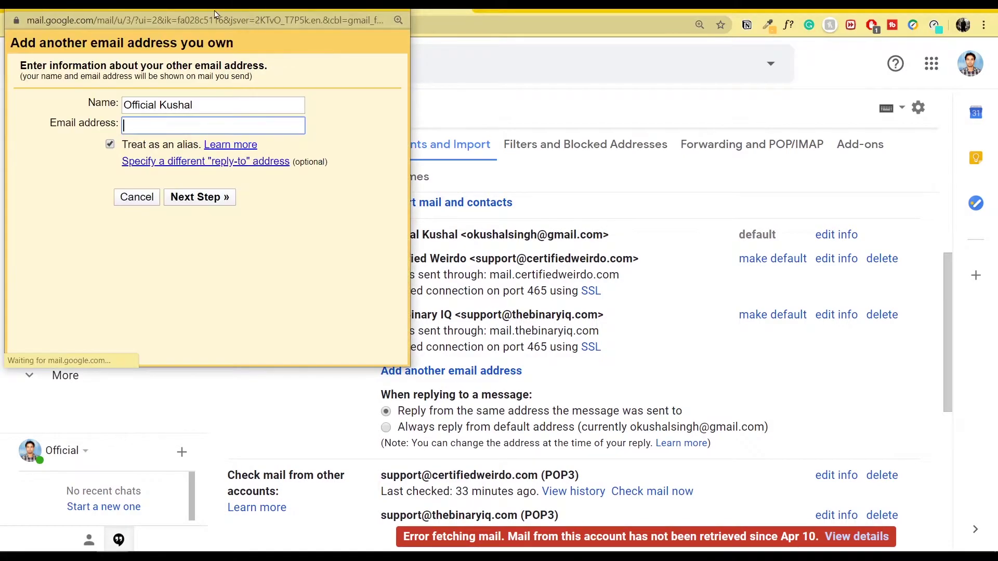
{"action": "left_click_drag", "start_coordinate": [219, 9], "coordinate": [697, 103]}
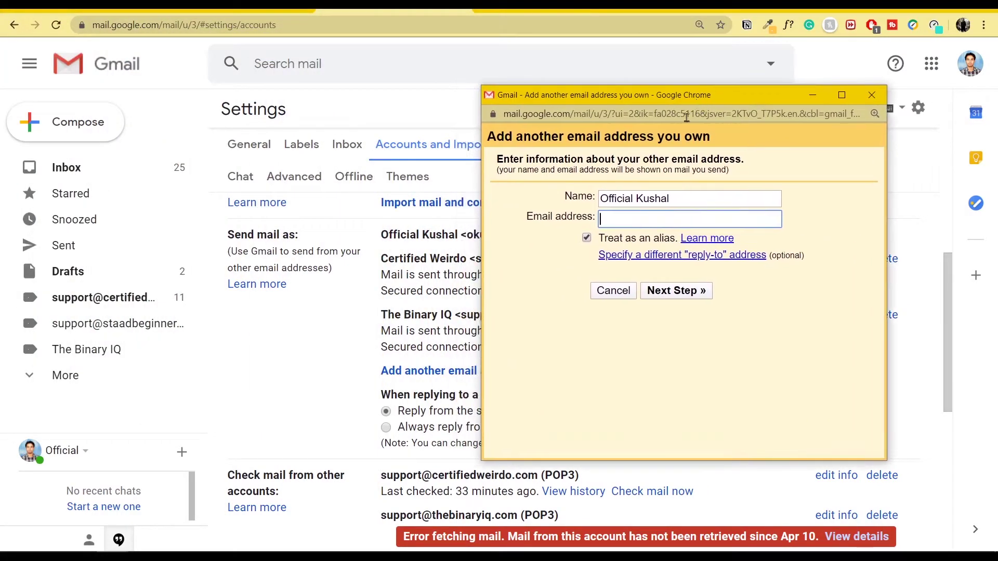
{"action": "triple_click", "coordinate": [707, 203]}
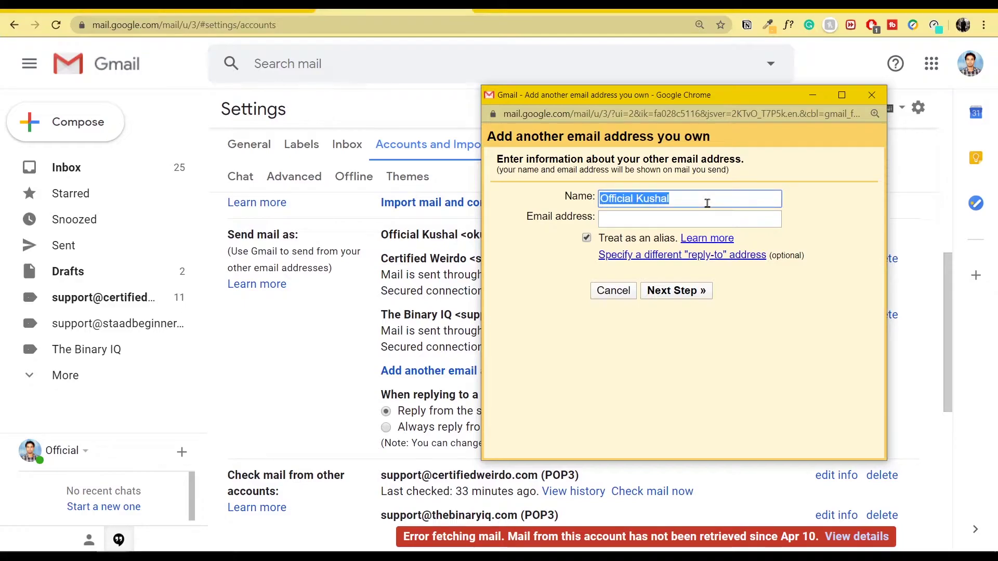
{"action": "type", "text": "CS Ab Initio"}
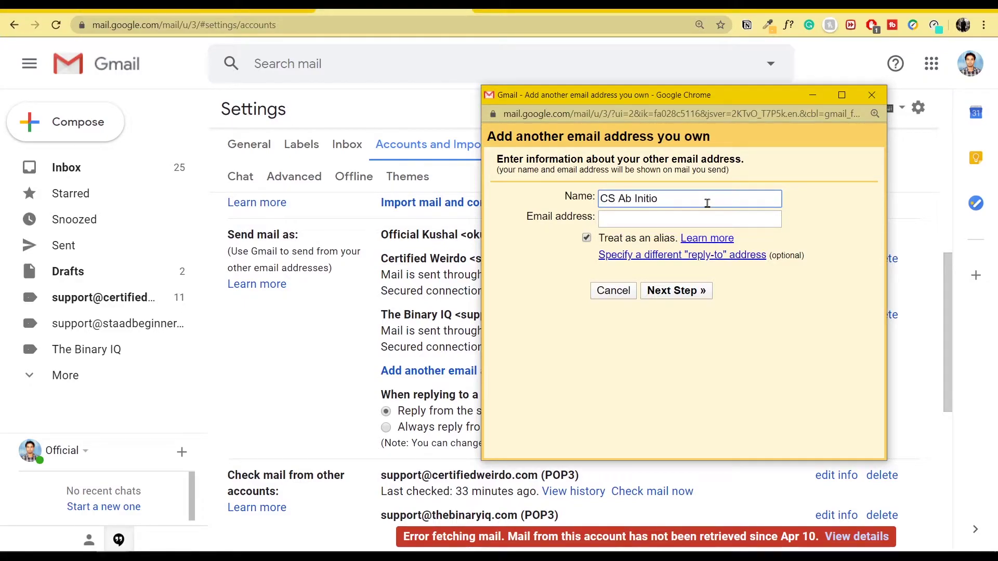
{"action": "left_click", "coordinate": [689, 221]}
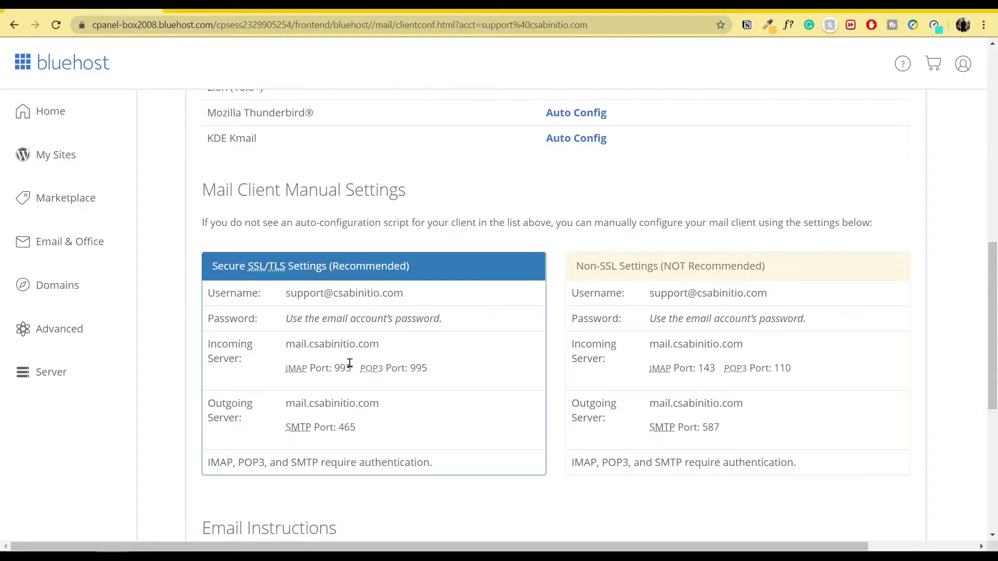
{"action": "left_click_drag", "start_coordinate": [287, 294], "coordinate": [407, 294]}
{"action": "key", "text": "ctrl+c"}
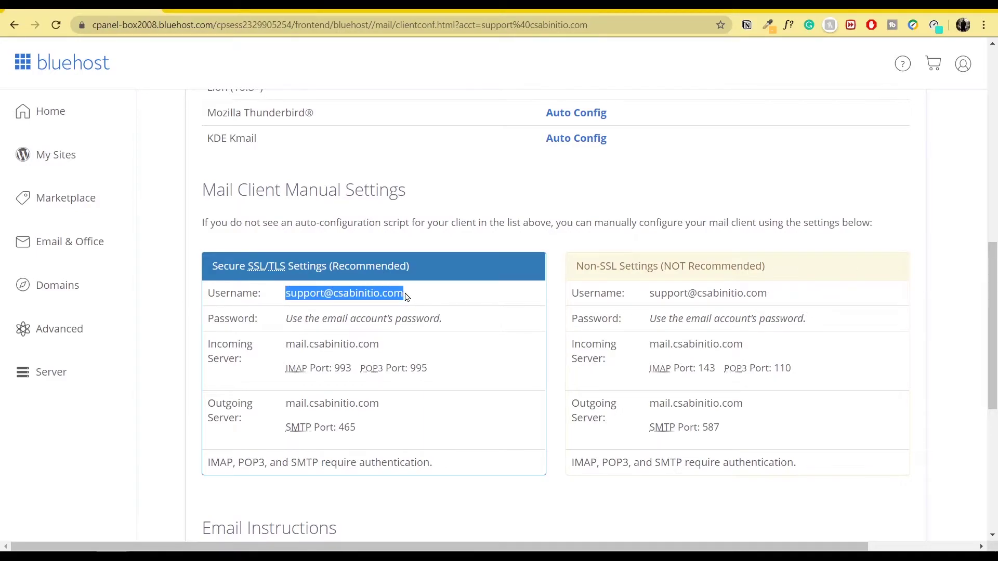
{"action": "key", "text": "ctrl+Tab"}
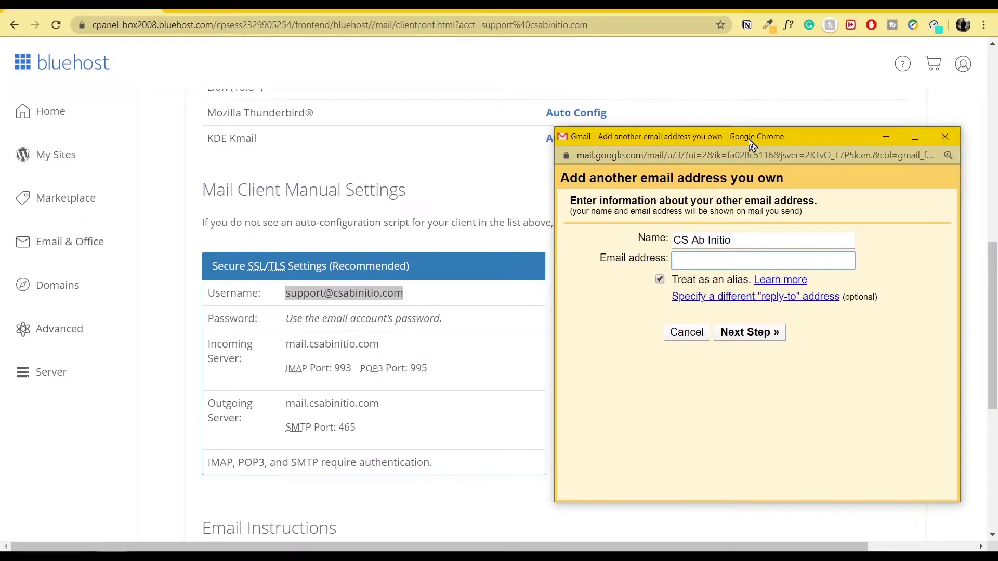
{"action": "left_click_drag", "start_coordinate": [751, 139], "coordinate": [751, 167]}
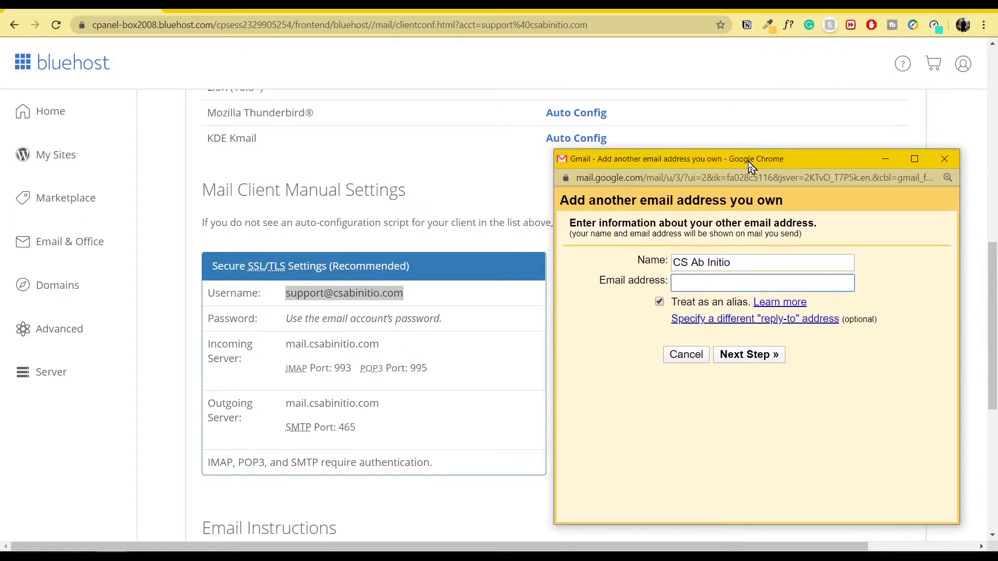
{"action": "left_click", "coordinate": [730, 281]}
{"action": "key", "text": "ctrl+v"}
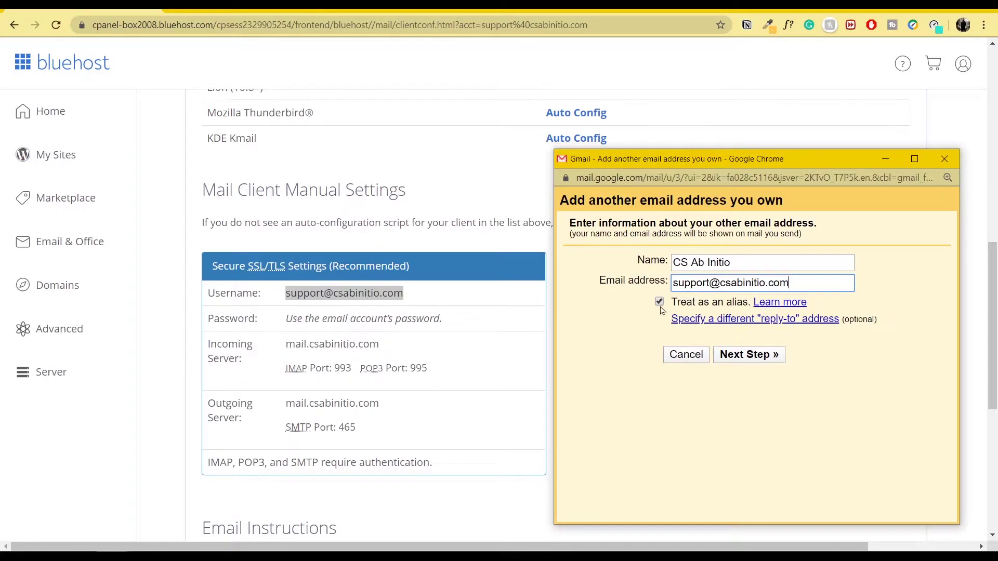
{"action": "left_click", "coordinate": [759, 358]}
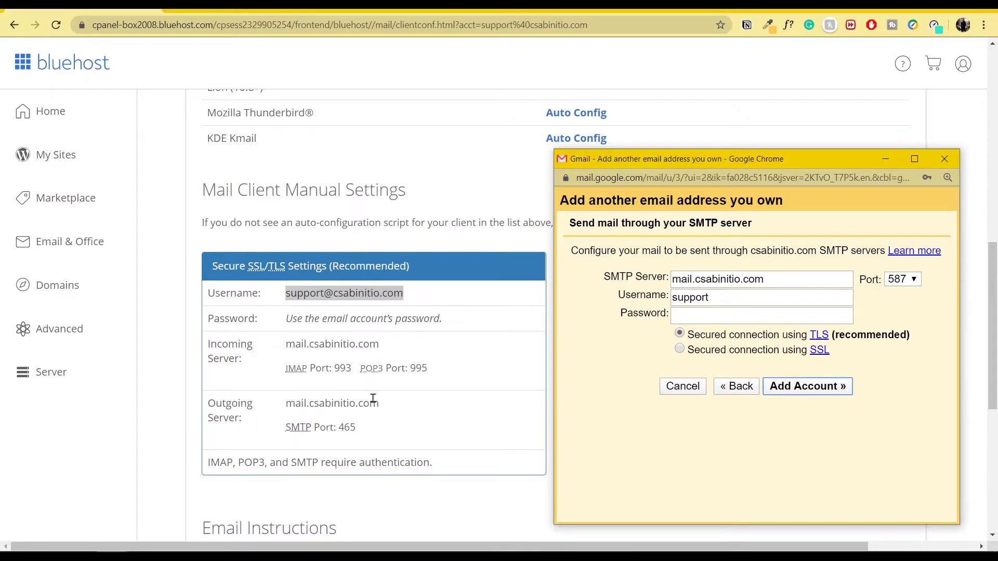
{"action": "left_click_drag", "start_coordinate": [383, 406], "coordinate": [289, 404]}
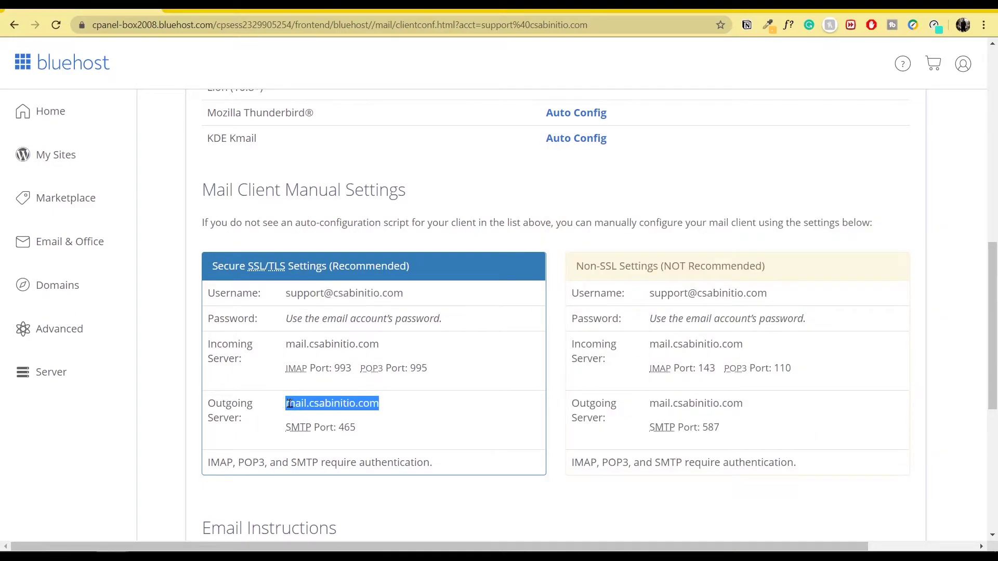
{"action": "key", "text": "alt+Tab"}
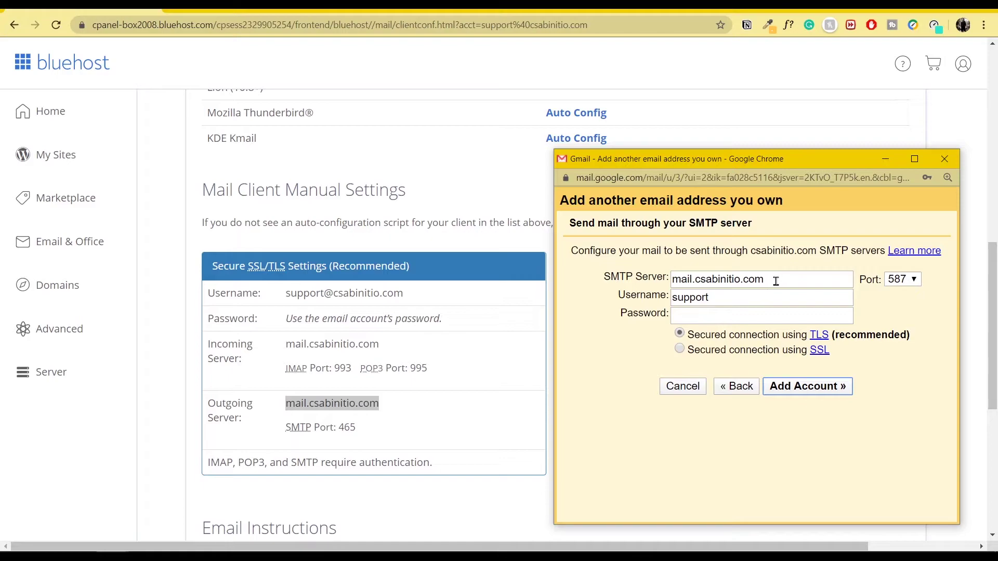
{"action": "left_click_drag", "start_coordinate": [778, 280], "coordinate": [621, 294]}
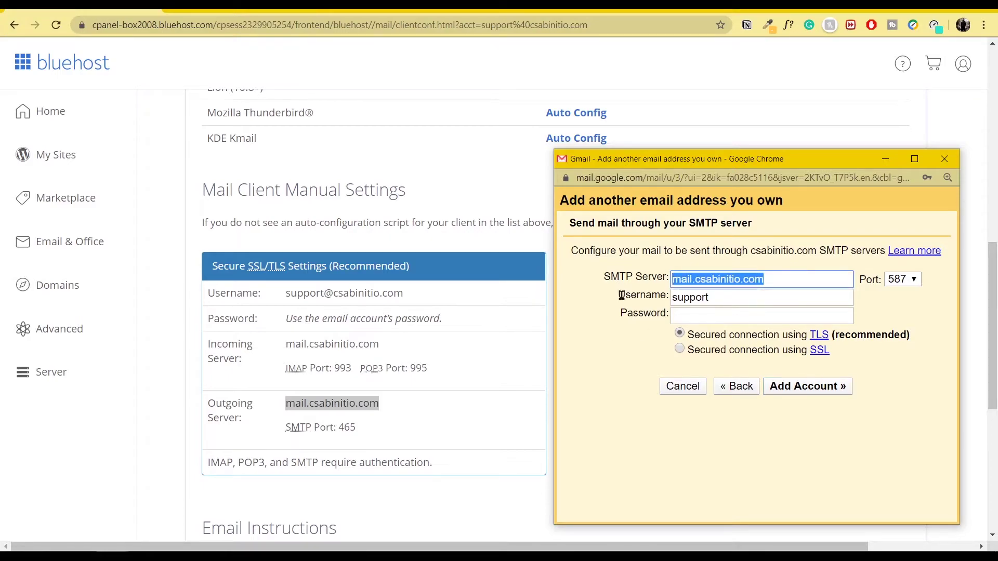
{"action": "left_click_drag", "start_coordinate": [426, 296], "coordinate": [286, 296]}
{"action": "key", "text": "ctrl+c"}
{"action": "key", "text": "alt+Tab"}
{"action": "left_click", "coordinate": [722, 297]}
{"action": "key", "text": "ctrl+a"}
{"action": "key", "text": "ctrl+v"}
Step: Enter the mailbox password, choose port 465 with SSL, and add the account
{"action": "left_click", "coordinate": [701, 314]}
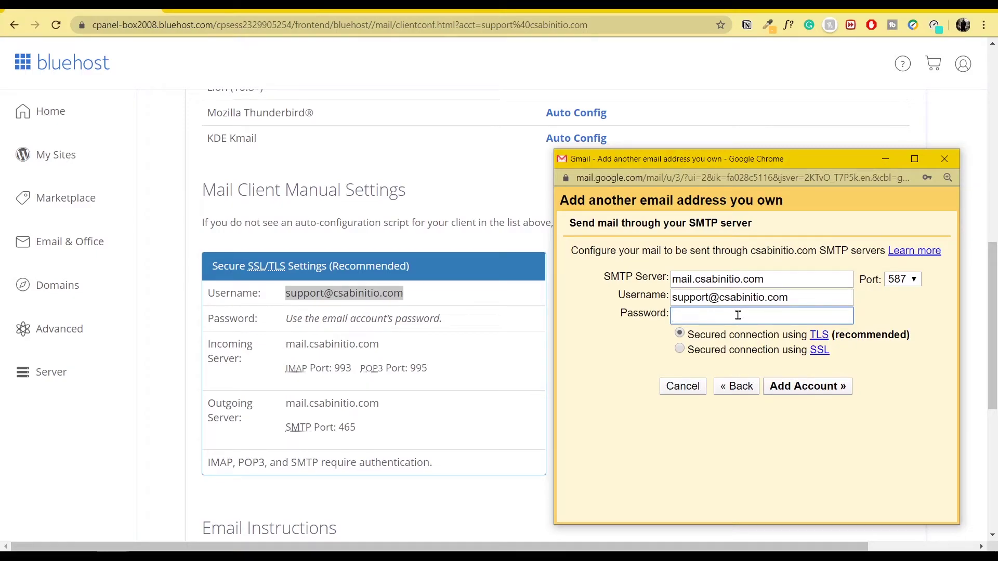
{"action": "key", "text": "ctrl+v"}
{"action": "left_click", "coordinate": [913, 280]}
{"action": "left_click", "coordinate": [896, 306]}
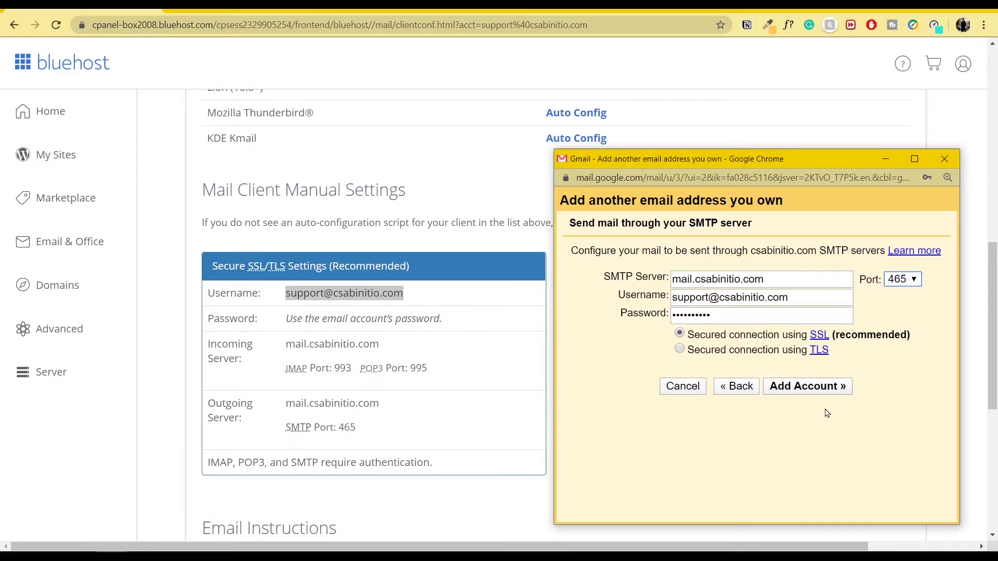
{"action": "left_click", "coordinate": [840, 393]}
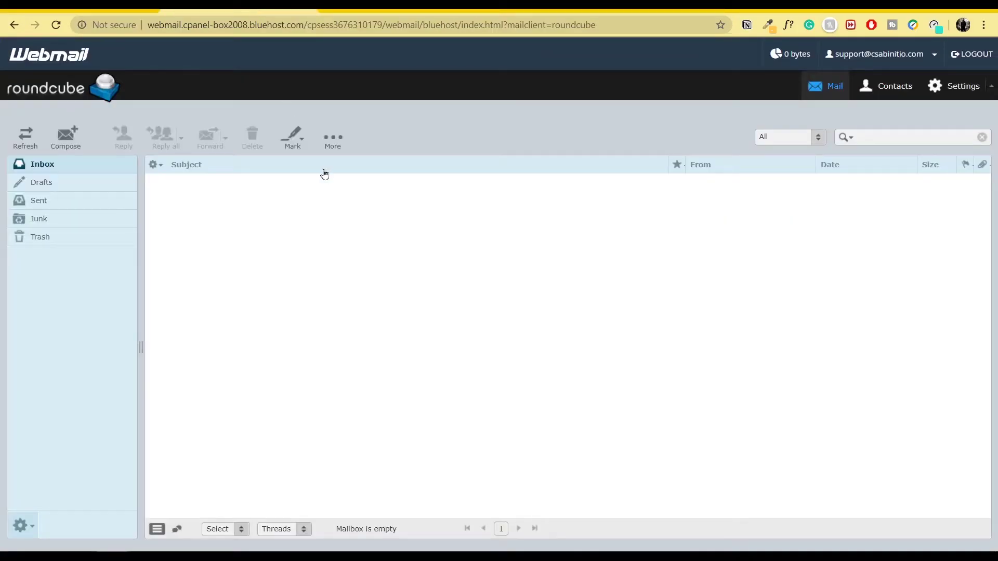
Step: Refresh the support inbox, open the Gmail Confirmation email, and copy its code
{"action": "left_click", "coordinate": [25, 140]}
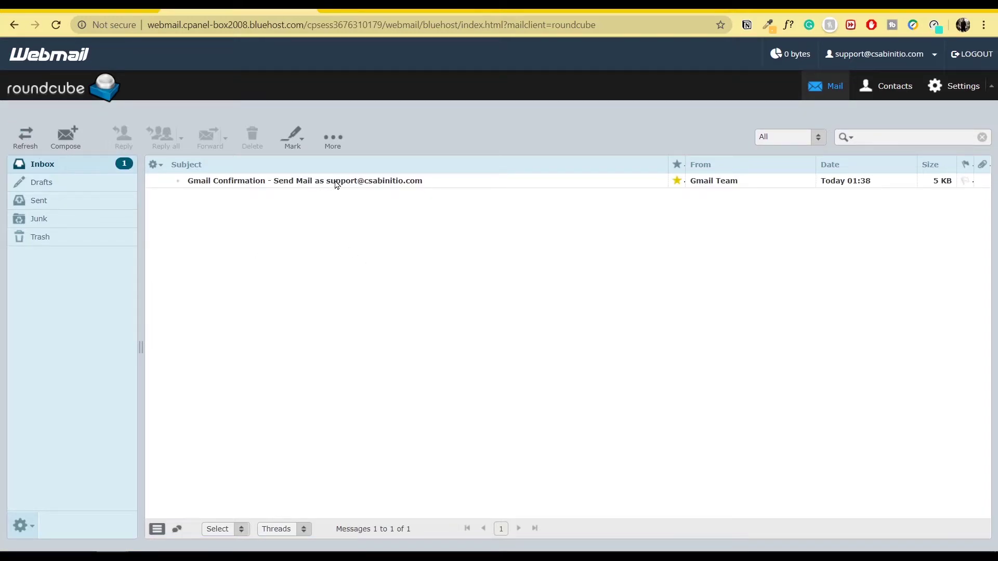
{"action": "double_click", "coordinate": [332, 182]}
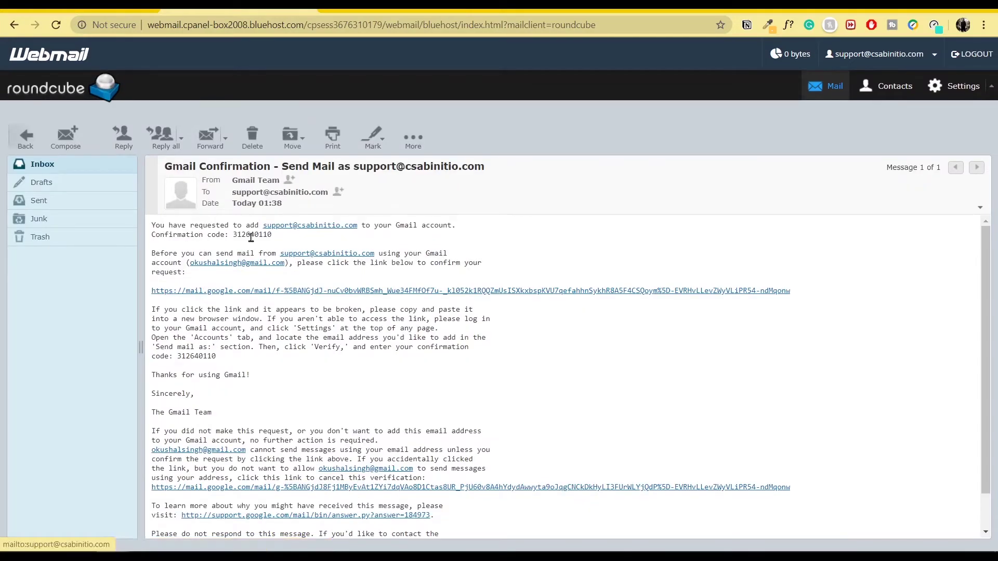
{"action": "double_click", "coordinate": [246, 235]}
{"action": "right_click", "coordinate": [247, 240]}
{"action": "left_click", "coordinate": [273, 246]}
{"action": "key", "text": "alt+Tab"}
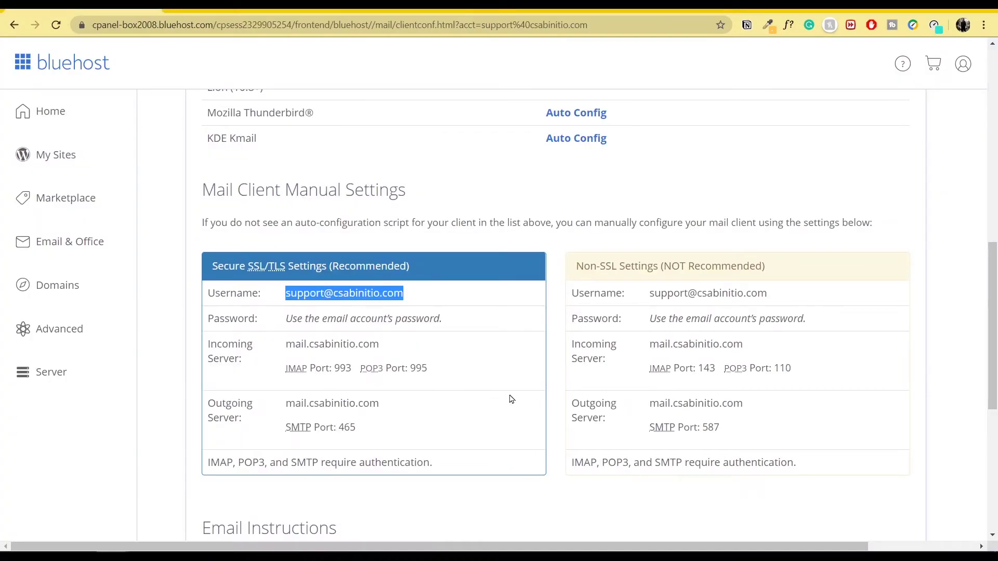
Step: Paste the confirmation code, verify the send-as address, and return to Accounts and Import
{"action": "mouse_move", "coordinate": [123, 539]}
{"action": "left_click", "coordinate": [291, 494]}
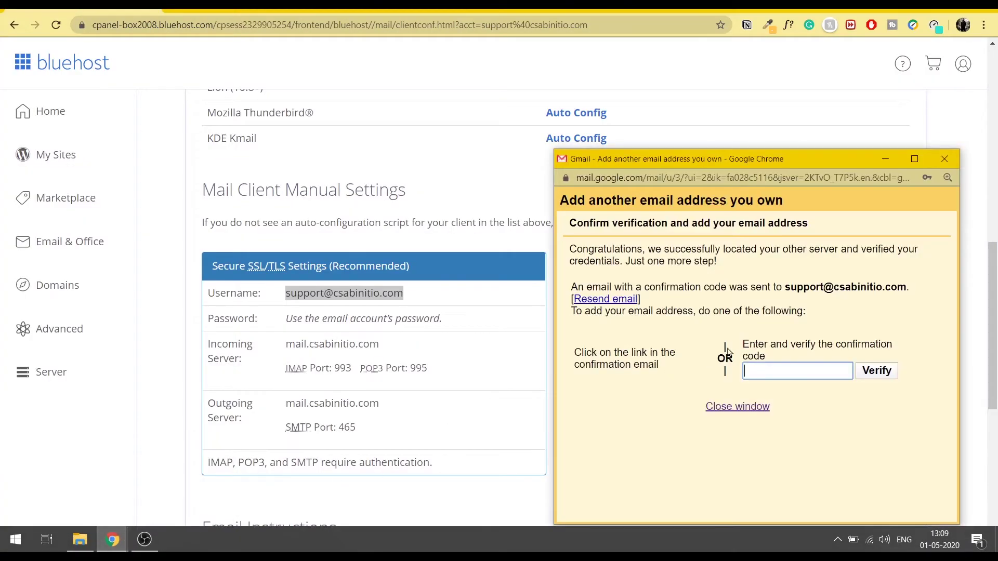
{"action": "right_click", "coordinate": [786, 371]}
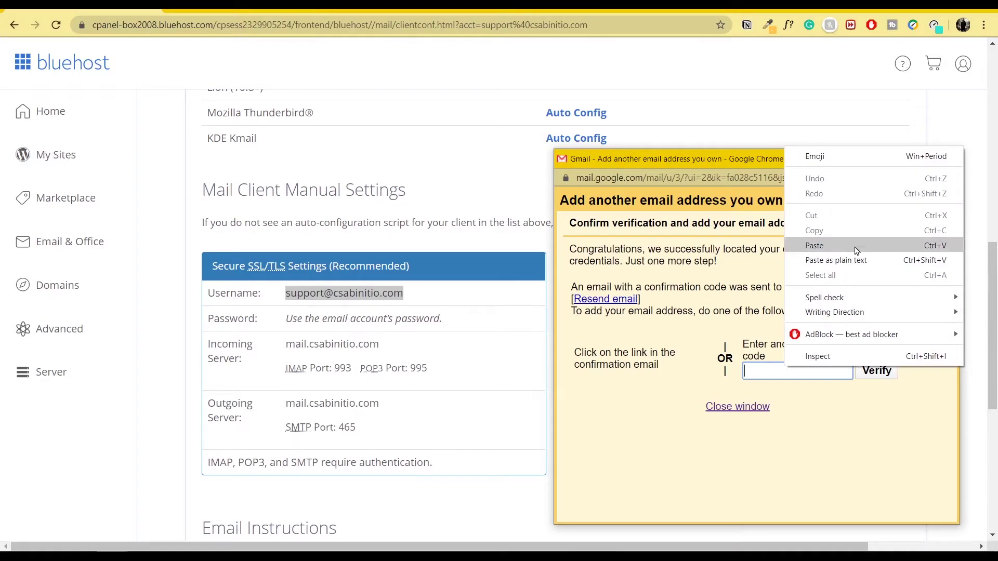
{"action": "left_click", "coordinate": [819, 245]}
{"action": "left_click", "coordinate": [877, 371]}
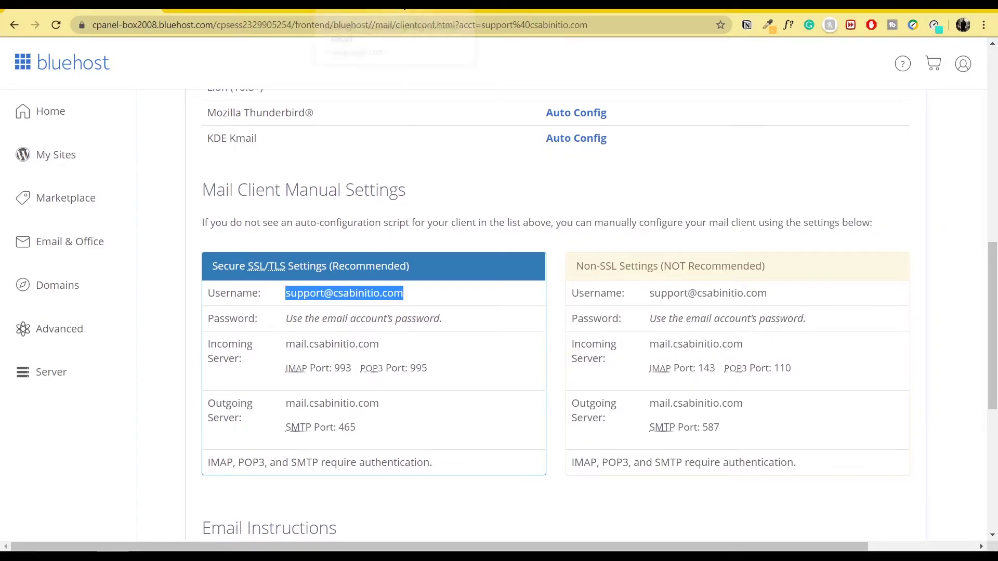
{"action": "left_click", "coordinate": [405, 7]}
{"action": "scroll", "coordinate": [664, 359], "scroll_direction": "down", "scroll_amount": 1}
{"action": "scroll", "coordinate": [453, 296], "scroll_direction": "up", "scroll_amount": 1}
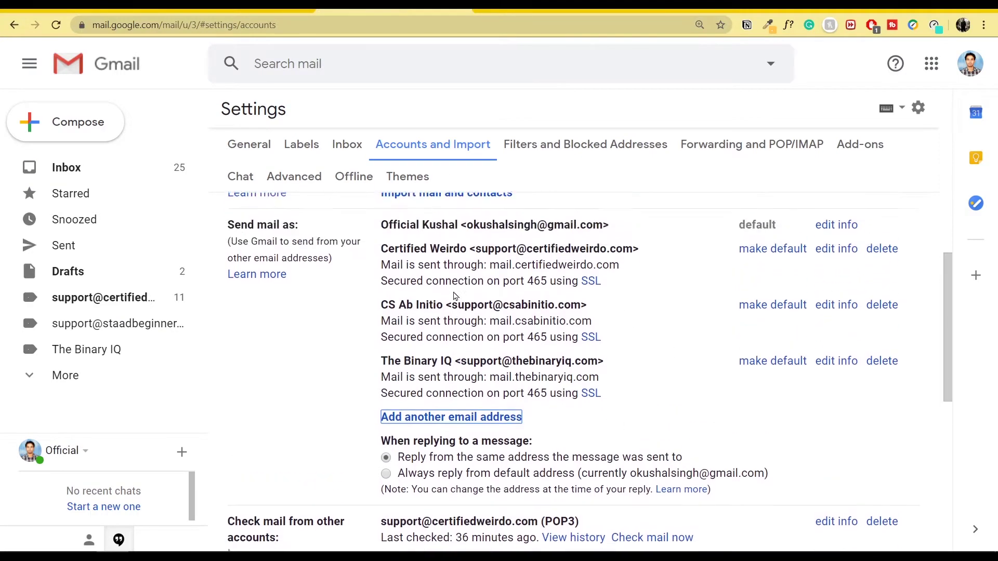
{"action": "scroll", "coordinate": [454, 296], "scroll_direction": "up", "scroll_amount": 1}
{"action": "left_click_drag", "start_coordinate": [383, 315], "coordinate": [682, 364]}
{"action": "left_click", "coordinate": [678, 359]}
{"action": "left_click_drag", "start_coordinate": [615, 349], "coordinate": [375, 326]}
{"action": "left_click", "coordinate": [615, 322]}
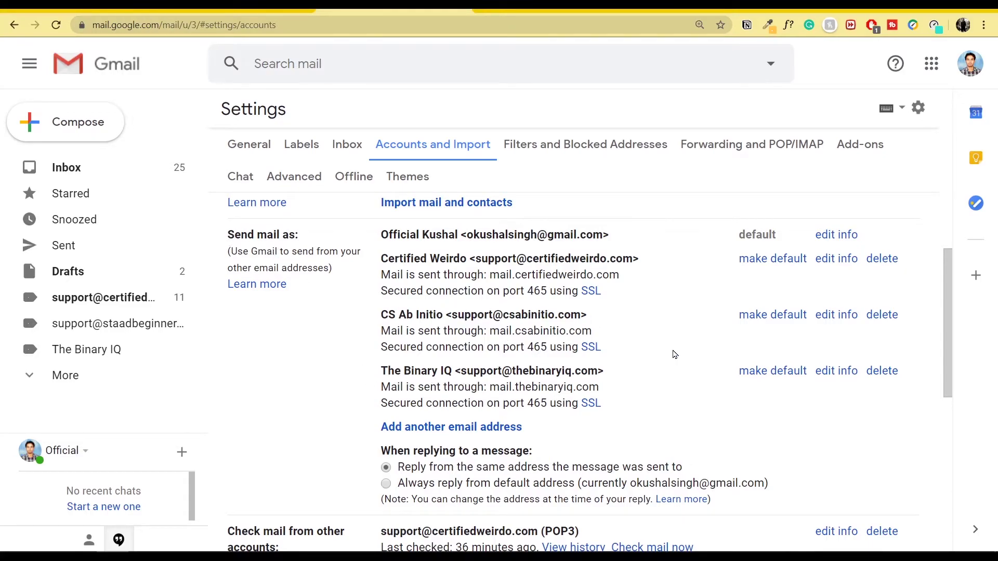
{"action": "scroll", "coordinate": [674, 355], "scroll_direction": "down", "scroll_amount": 4}
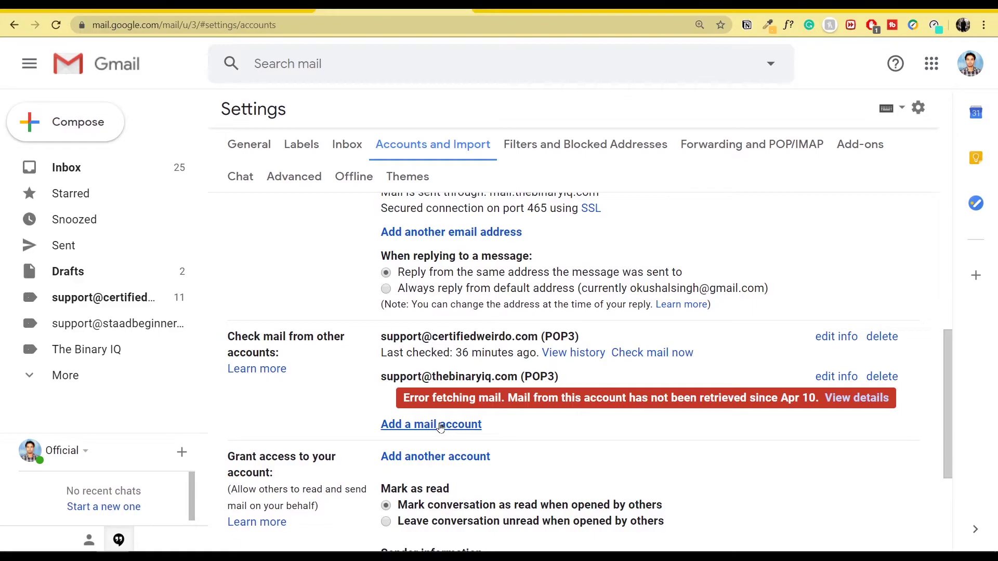
Step: Begin adding a mail account to check from Gmail's Accounts and Import settings
{"action": "left_click", "coordinate": [441, 425]}
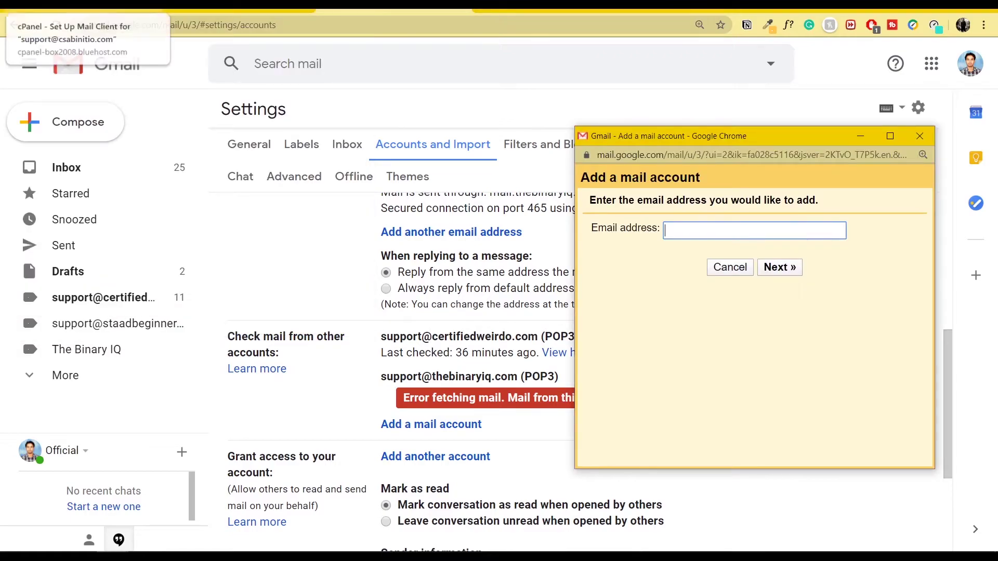
{"action": "left_click", "coordinate": [83, 9]}
{"action": "mouse_move", "coordinate": [134, 543]}
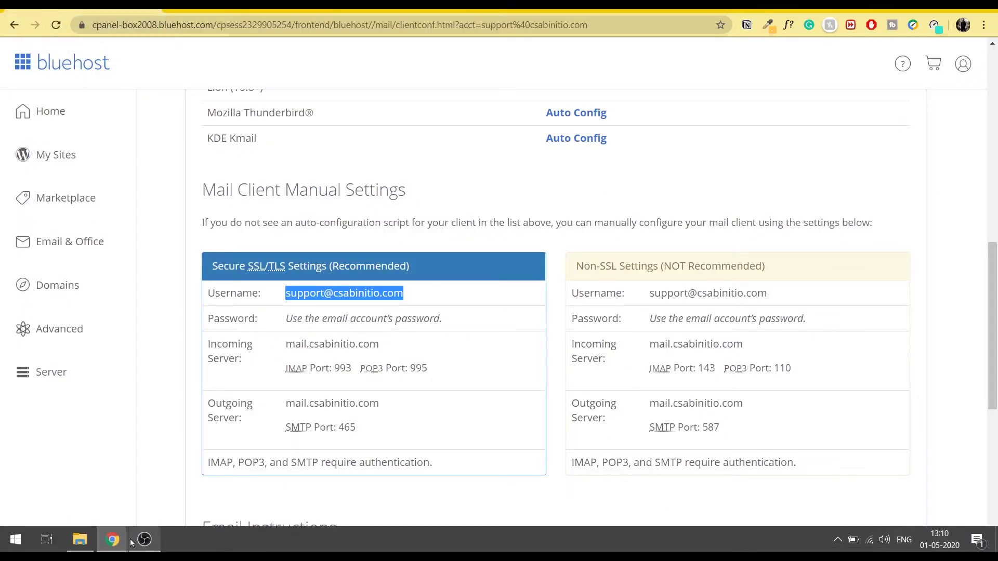
{"action": "left_click", "coordinate": [187, 473]}
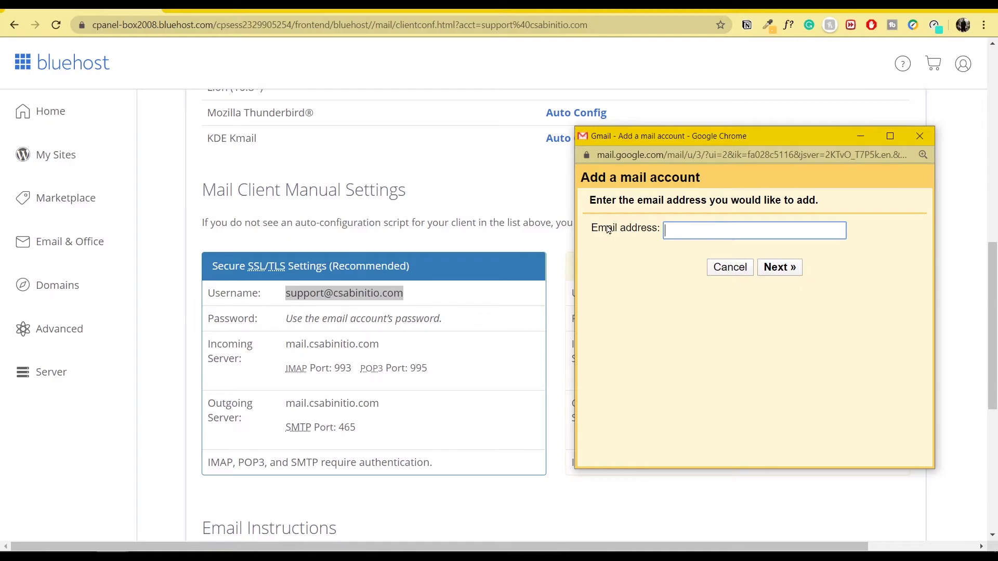
{"action": "type", "text": "SUPPO"}
{"action": "key", "text": "BackSpace"}
{"action": "key", "text": "BackSpace"}
{"action": "key", "text": "BackSpace"}
{"action": "key", "text": "BackSpace"}
{"action": "key", "text": "BackSpace"}
{"action": "left_click", "coordinate": [366, 294]}
{"action": "triple_click", "coordinate": [367, 295]}
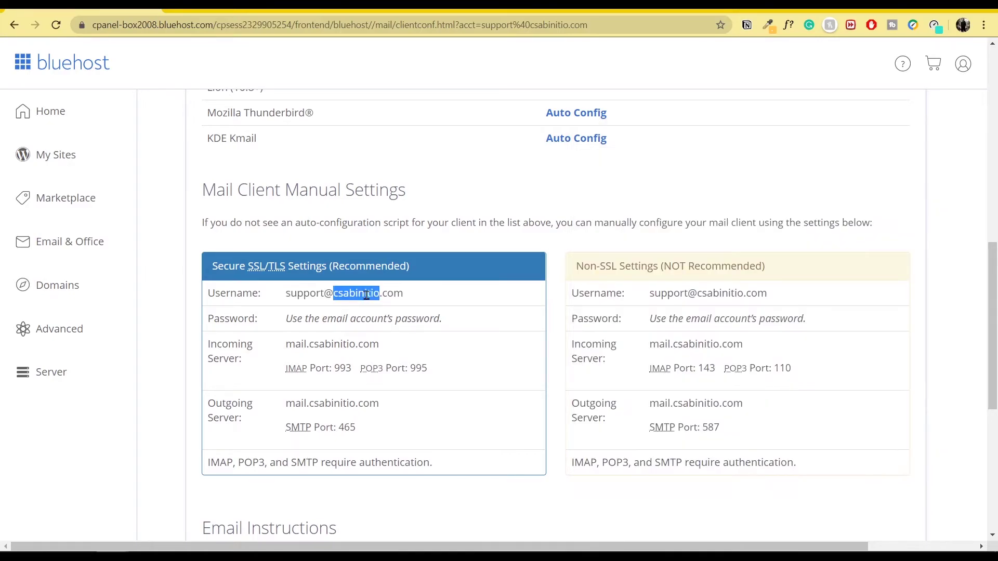
{"action": "right_click", "coordinate": [366, 296]}
{"action": "left_click", "coordinate": [393, 305]}
{"action": "key", "text": "alt+Tab"}
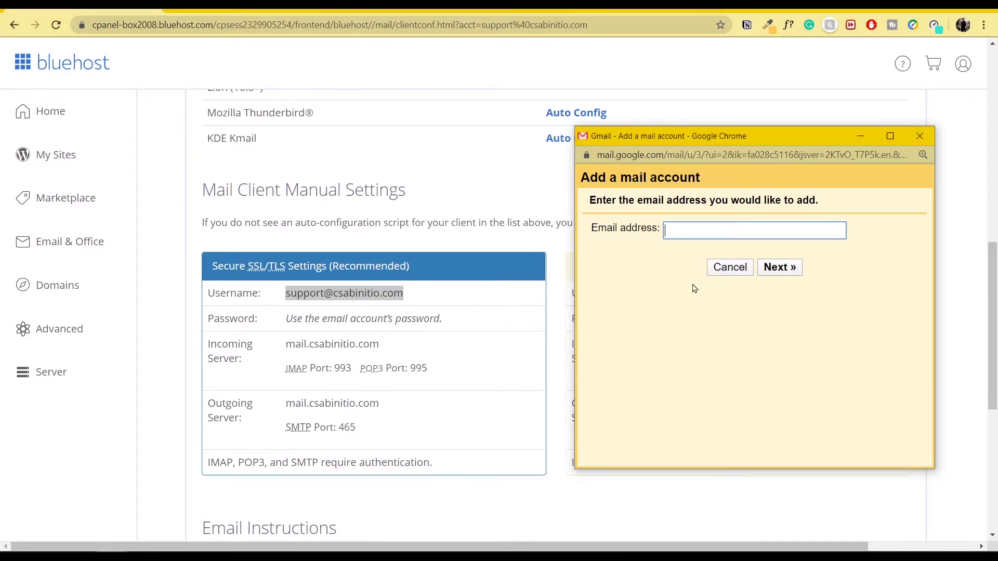
{"action": "key", "text": "ctrl+v"}
{"action": "left_click", "coordinate": [780, 268]}
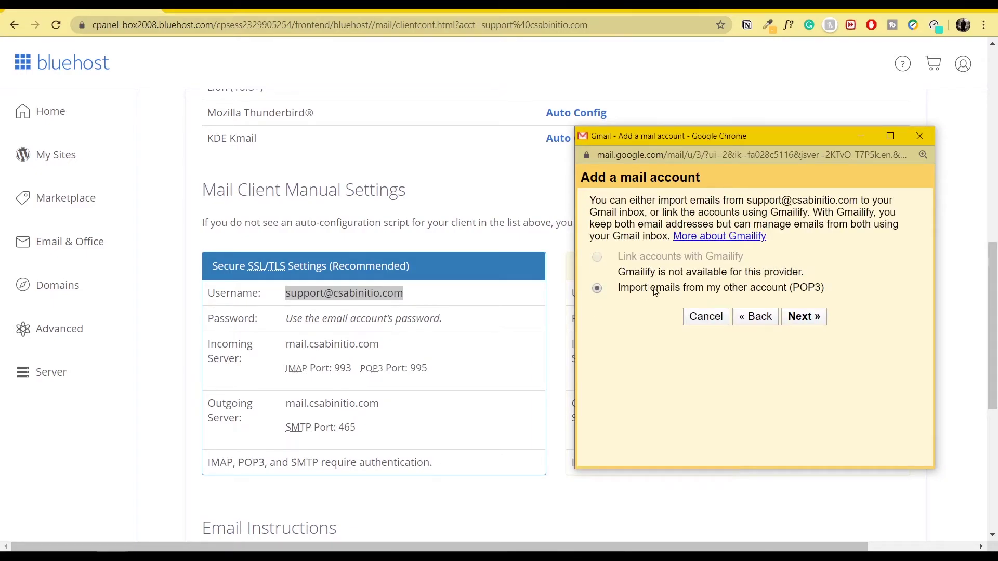
Step: Enter the full support mailbox address as the POP3 username and fill in its password
{"action": "left_click", "coordinate": [806, 319]}
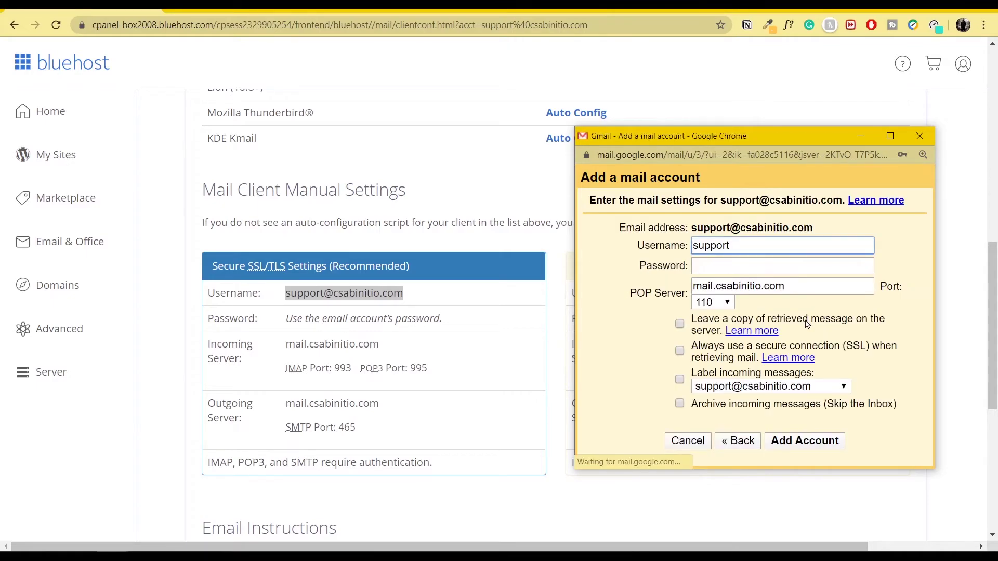
{"action": "left_click_drag", "start_coordinate": [758, 245], "coordinate": [665, 247]}
{"action": "key", "text": "ctrl+v"}
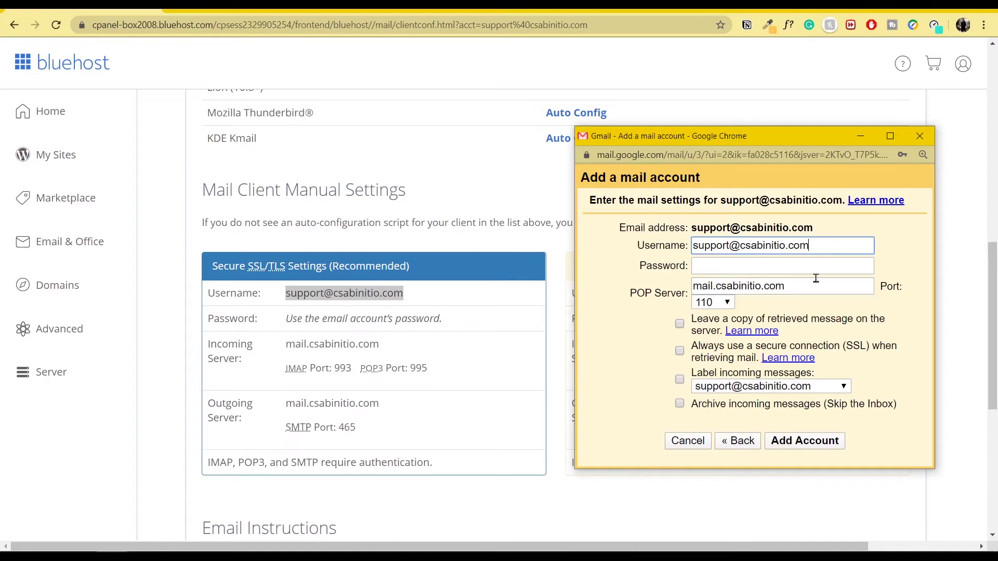
{"action": "left_click", "coordinate": [723, 267]}
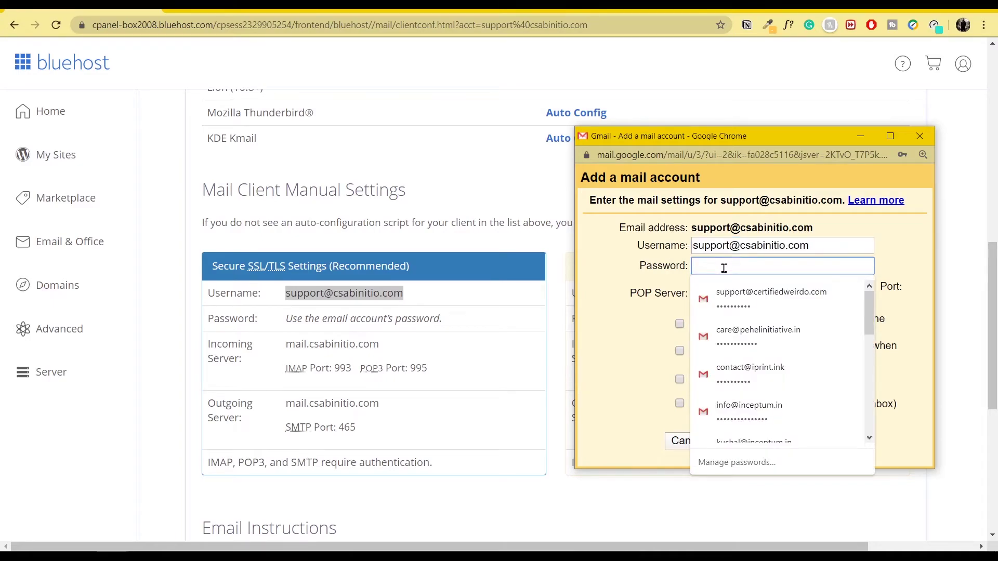
{"action": "key", "text": "ctrl+v"}
{"action": "key", "text": "Tab"}
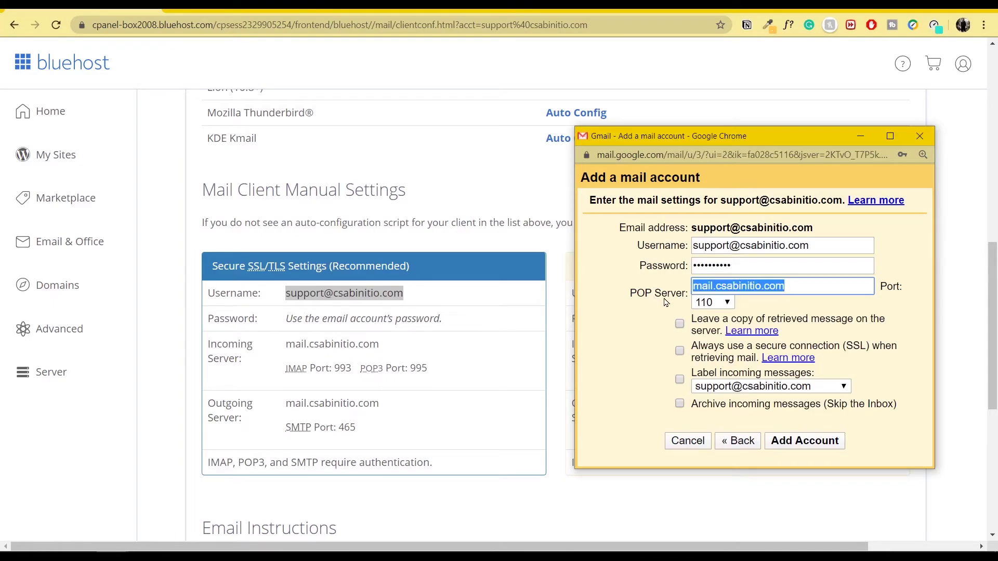
Step: Set the POP port to 995 and leave a copy of retrieved messages on the server
{"action": "left_click", "coordinate": [815, 289]}
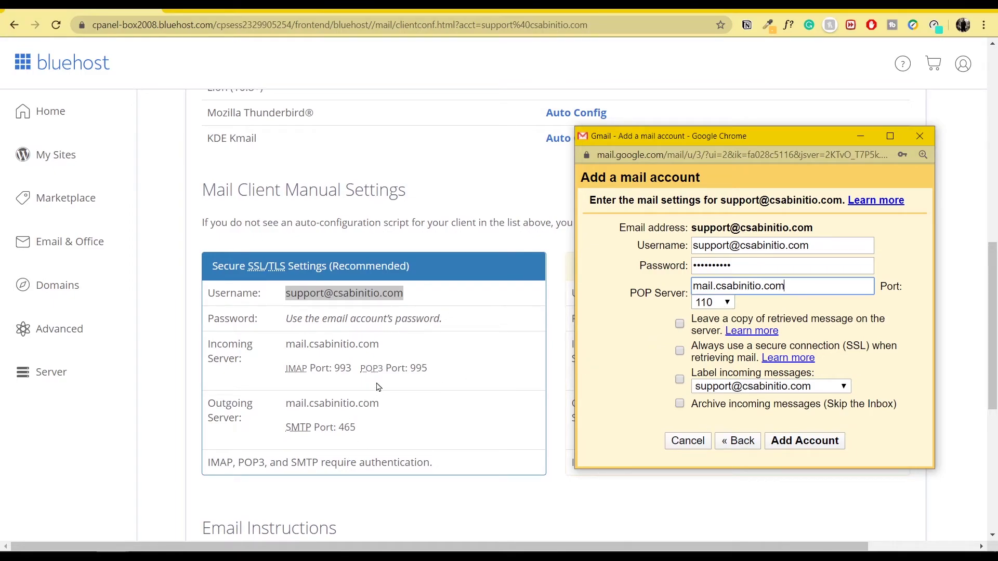
{"action": "left_click", "coordinate": [723, 303]}
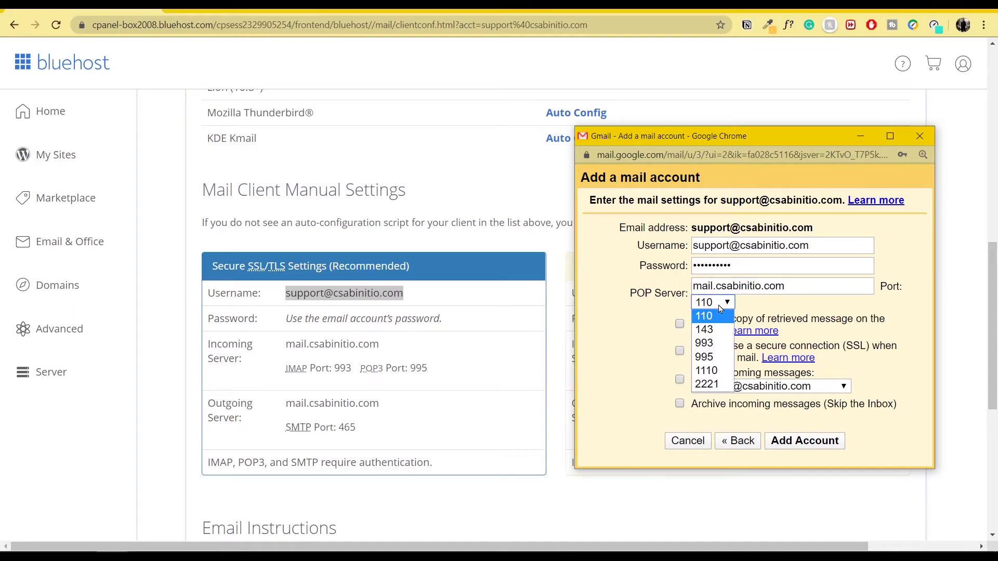
{"action": "left_click", "coordinate": [726, 357]}
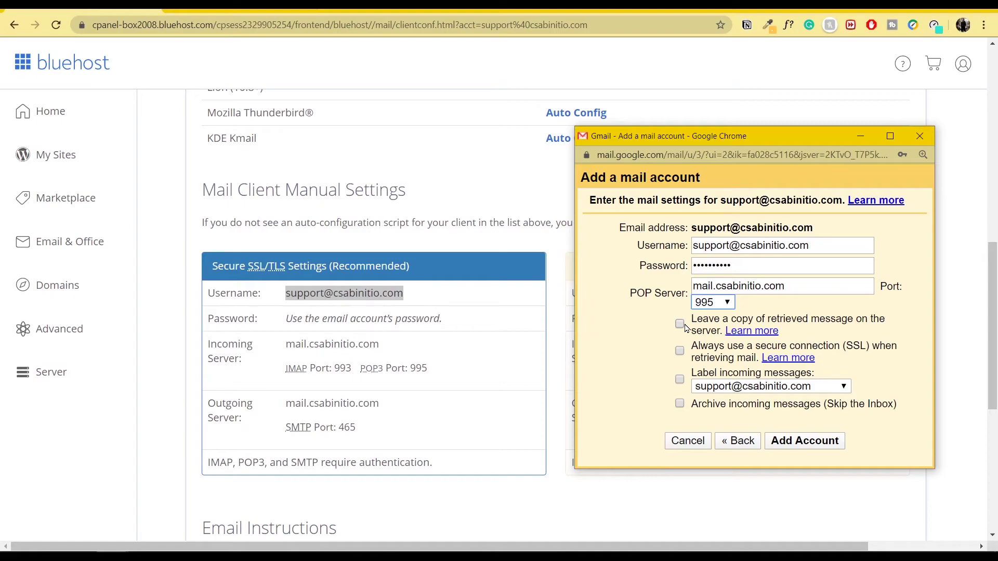
{"action": "left_click", "coordinate": [680, 325]}
Step: Add the support POP3 account to Gmail and switch back to the Gmail window
{"action": "left_click", "coordinate": [818, 448]}
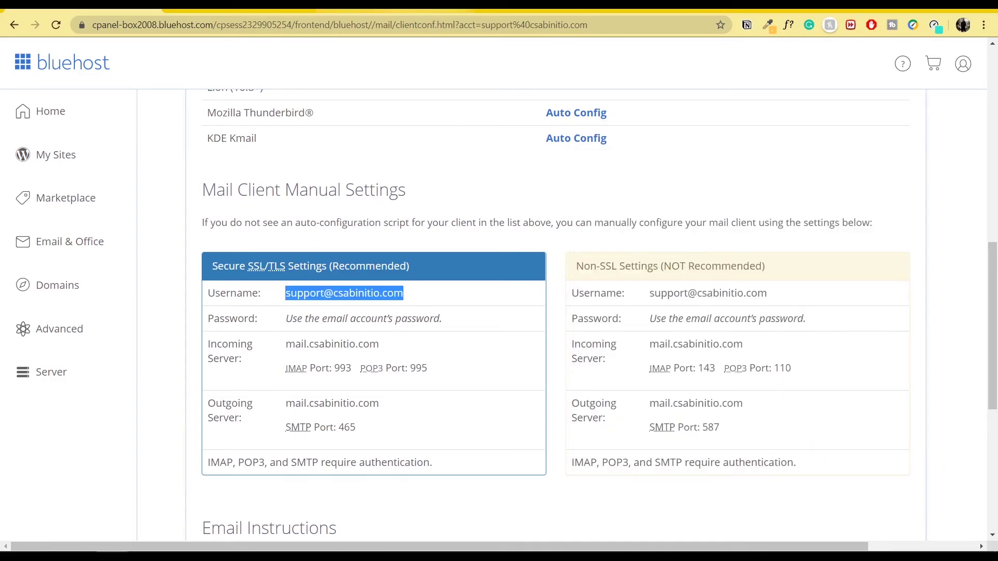
{"action": "key", "text": "alt+Tab"}
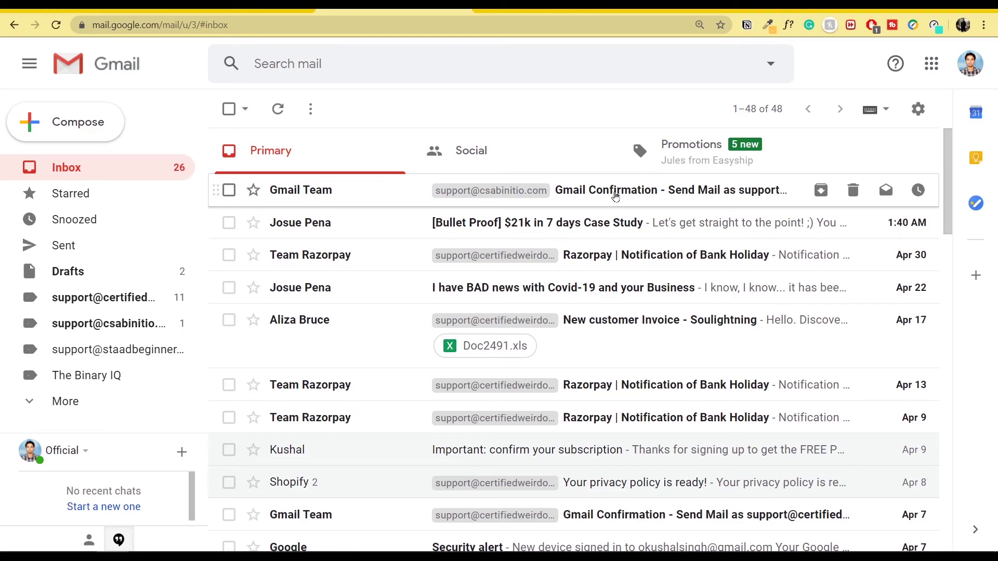
Step: Read Gmail's send-as confirmation email, then select the support address heading on Bluehost's mail client page
{"action": "left_click", "coordinate": [615, 196]}
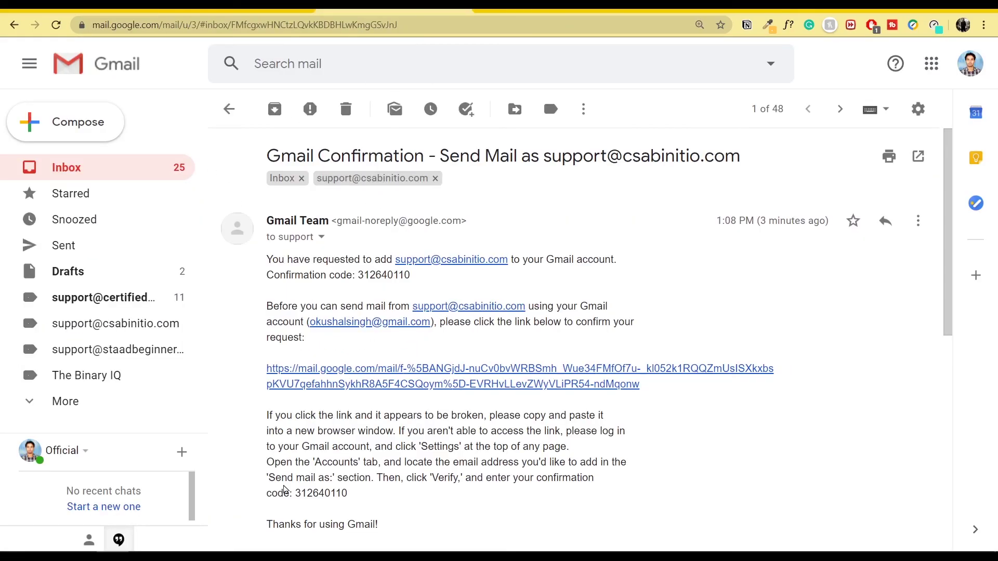
{"action": "left_click", "coordinate": [83, 6]}
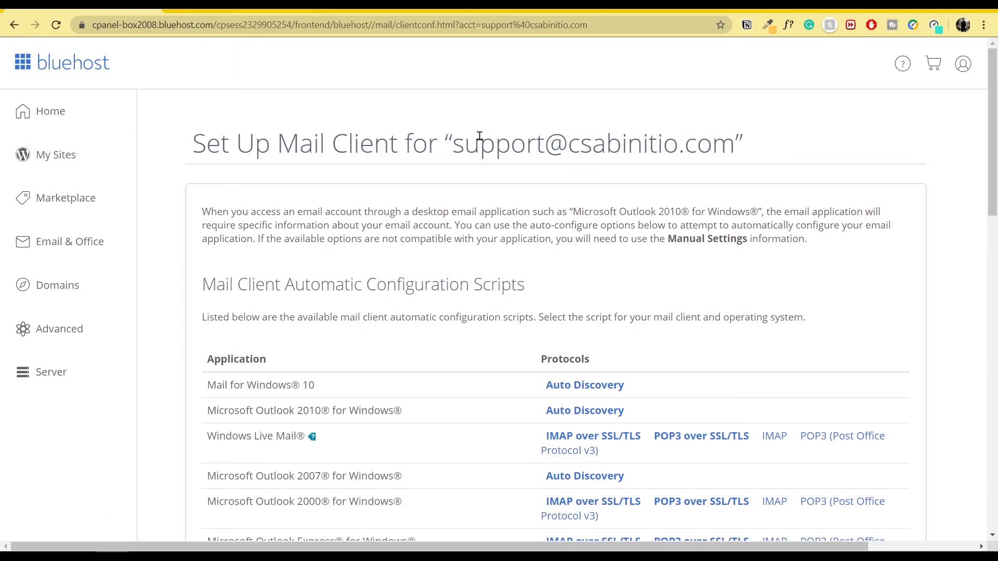
{"action": "left_click_drag", "start_coordinate": [453, 147], "coordinate": [727, 144]}
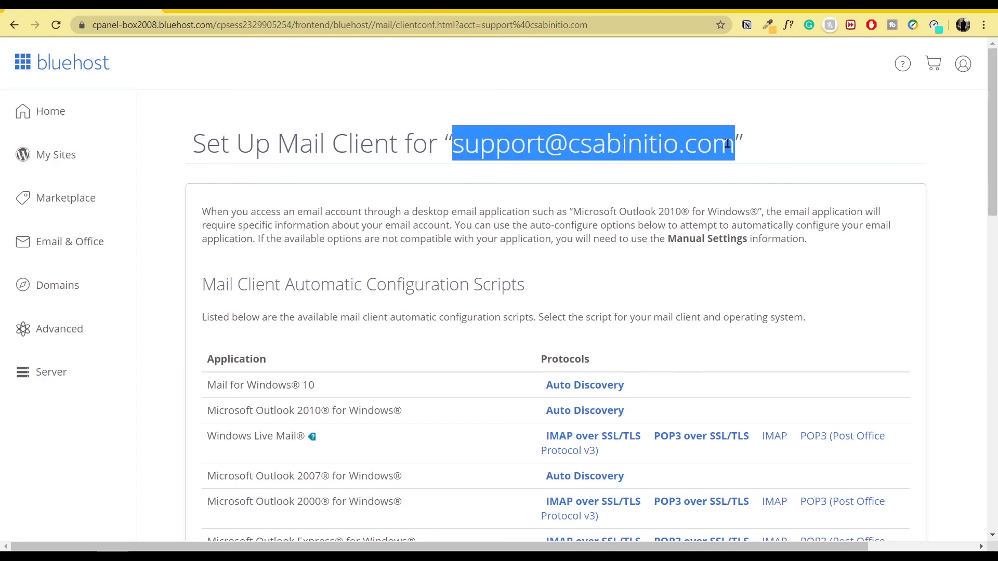